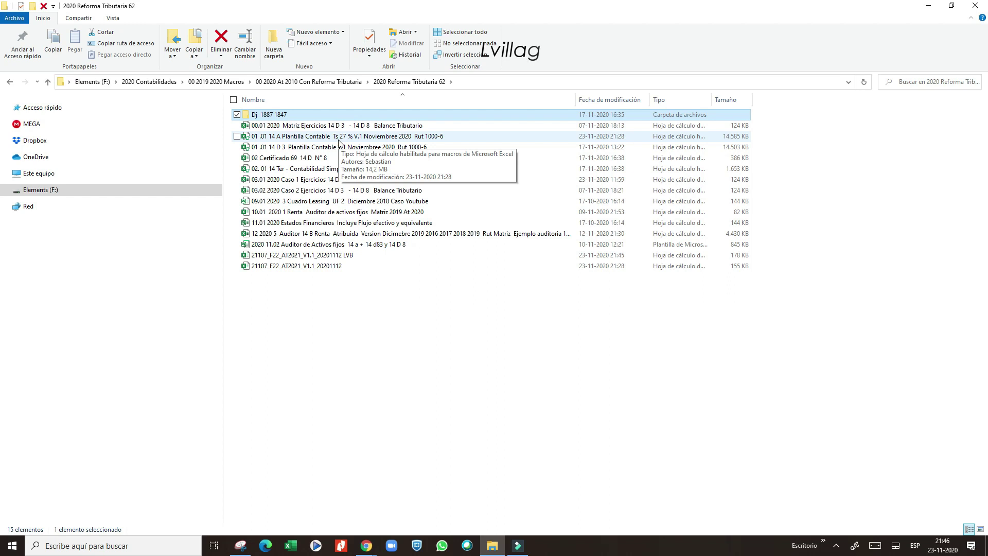
Step: Open the "01 .01 14 A Plantilla Contable Ts 27 %" workbook and review its F1926, first ANEXO N°1 and F1948 sheets
double_click(338, 138)
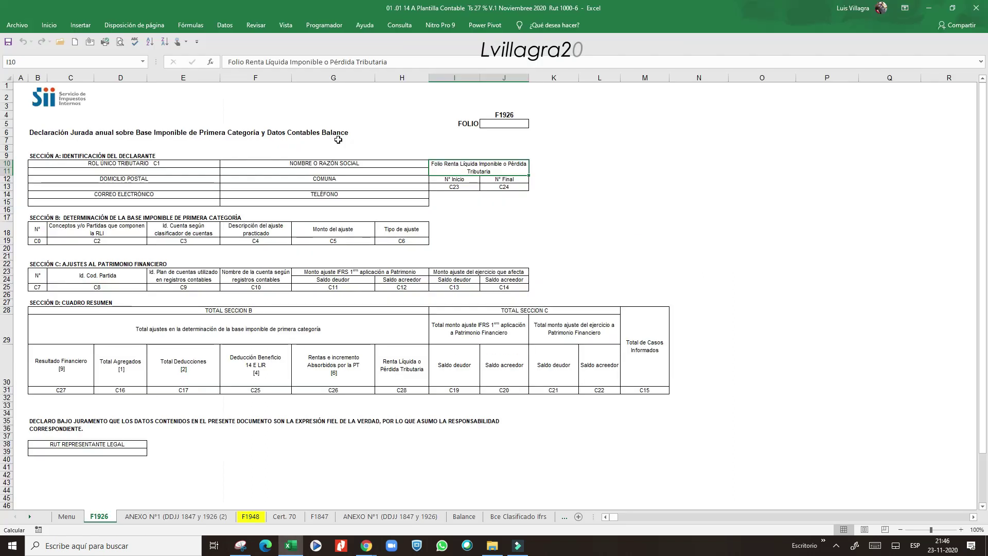
click(216, 228)
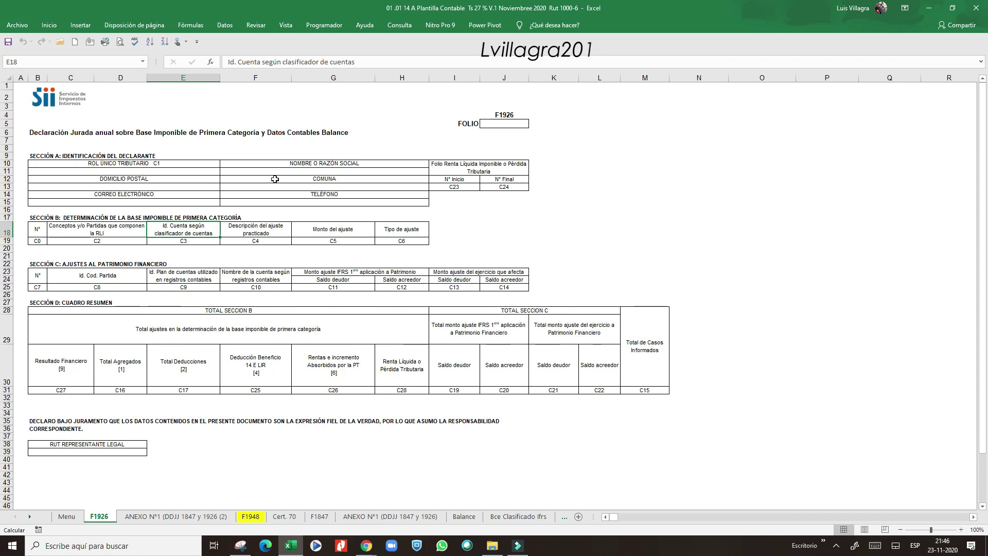
click(178, 516)
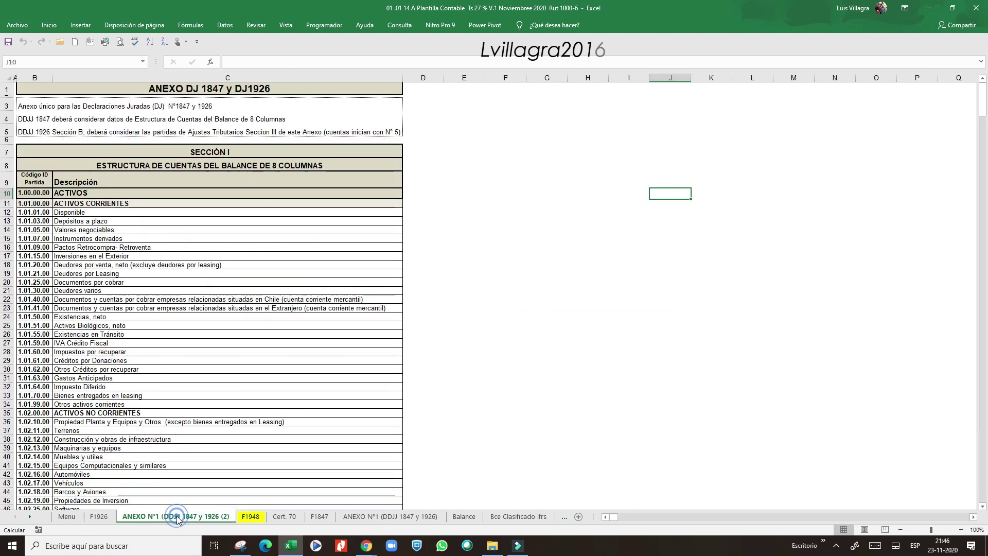
click(251, 516)
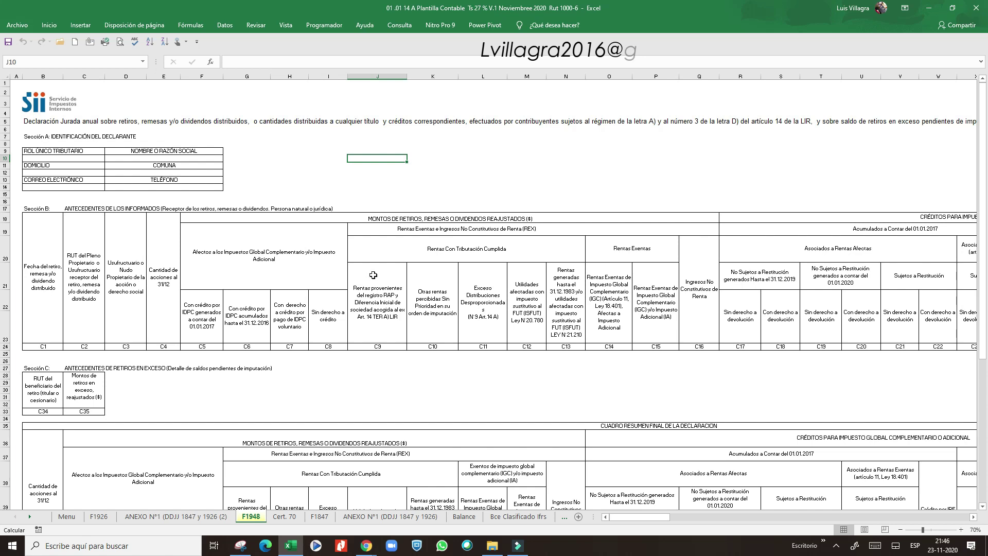
ctrl+scroll(373, 274, down, 3)
ctrl+scroll(373, 274, up, 3)
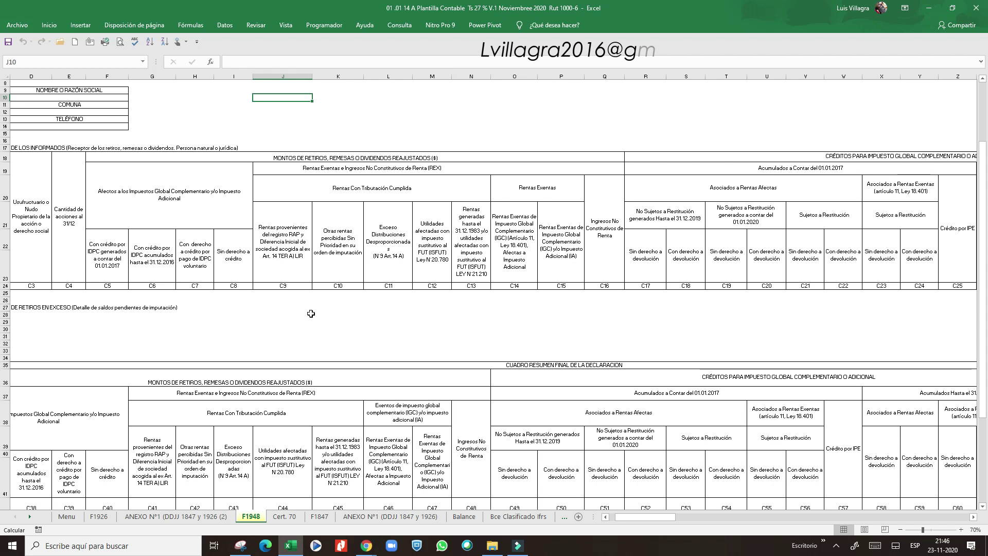
Step: Review the Cert. 70, F1847, ANEXO N°1 (DDJJ 1847 y 1926), Balance and Bce Clasificado Ifrs sheets
click(282, 517)
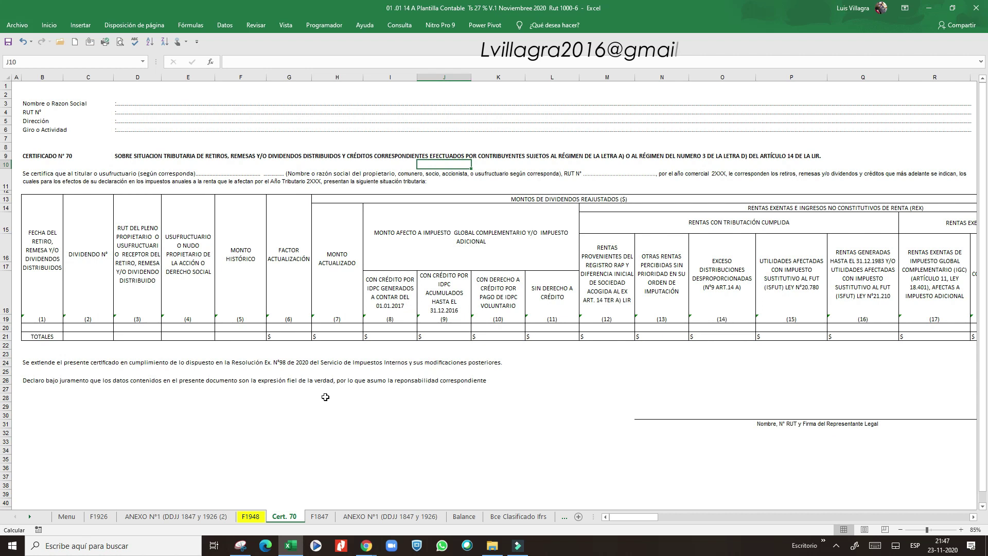
click(319, 517)
click(369, 518)
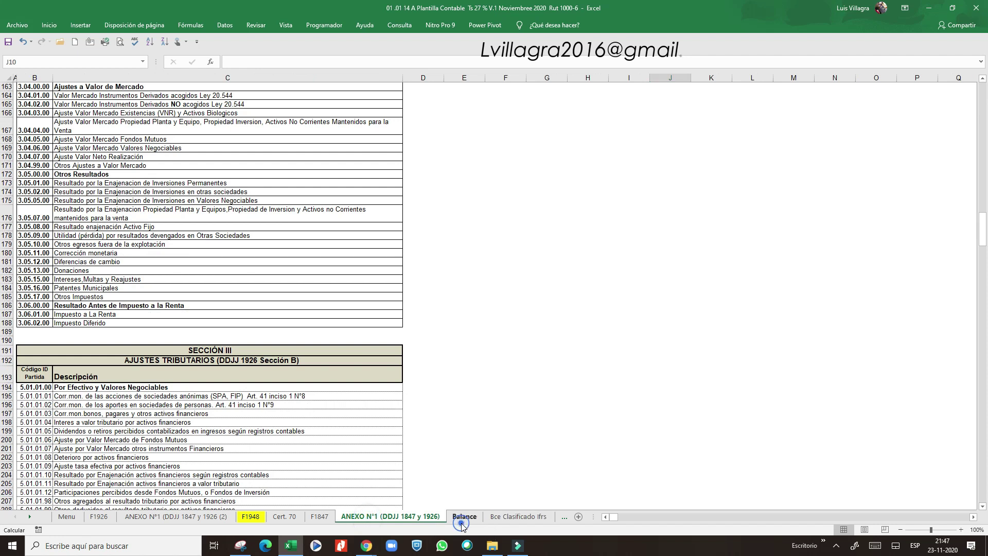
click(464, 516)
click(511, 516)
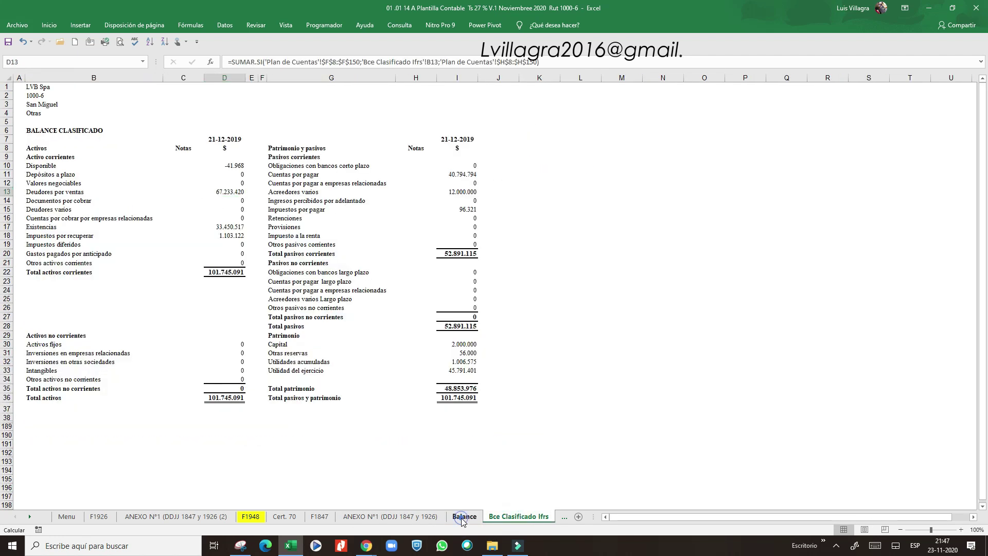
click(464, 516)
Step: Open the "21107_F22_AT2021_V1.1_20201112 LVB" workbook from the 2020 Reforma Tributaria 62 folder and enable its content
click(489, 545)
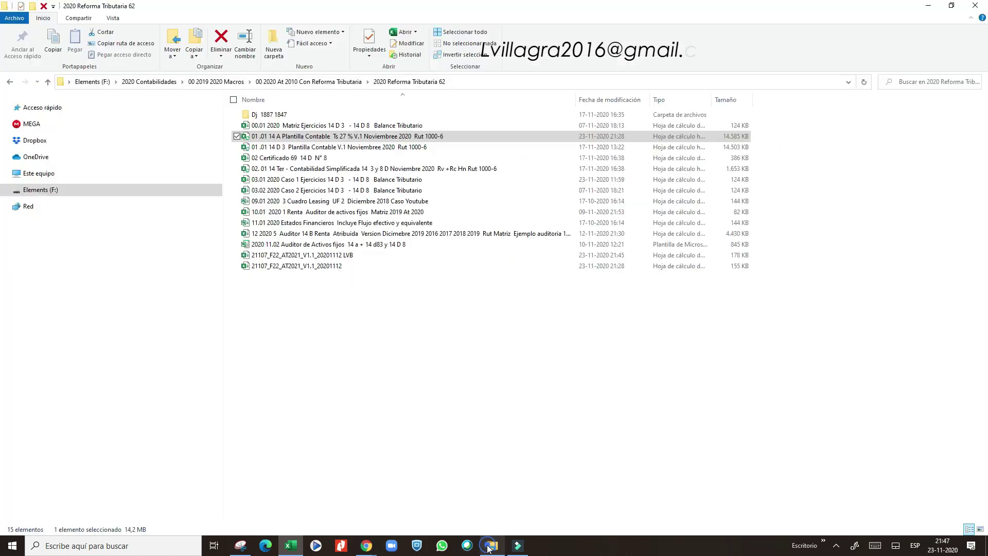
click(332, 256)
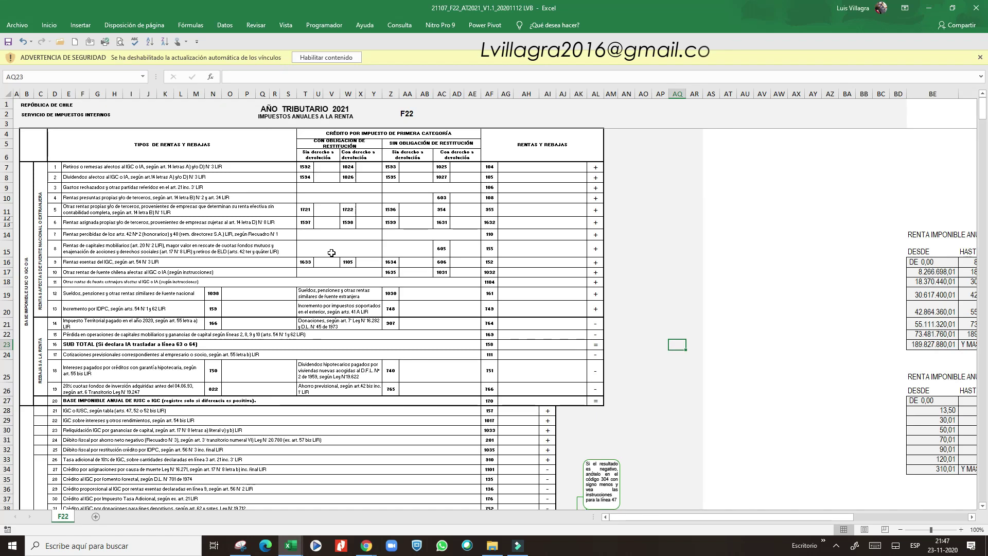
click(340, 58)
click(674, 156)
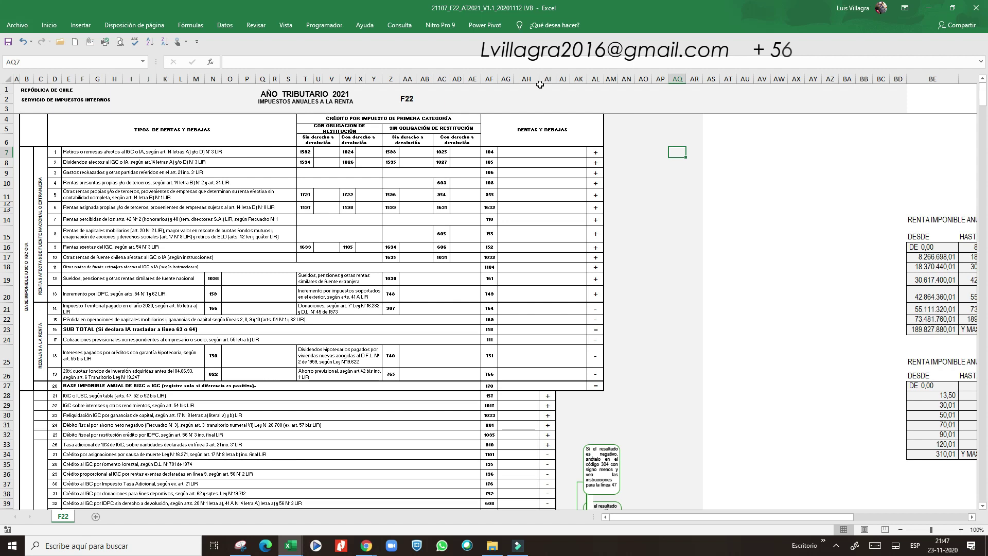
Step: Examine F22 line 1 for withdrawals and lines 49 and 50 for the IDPC of 14 letra D) N° 3 and 14 letra A) companies
click(154, 152)
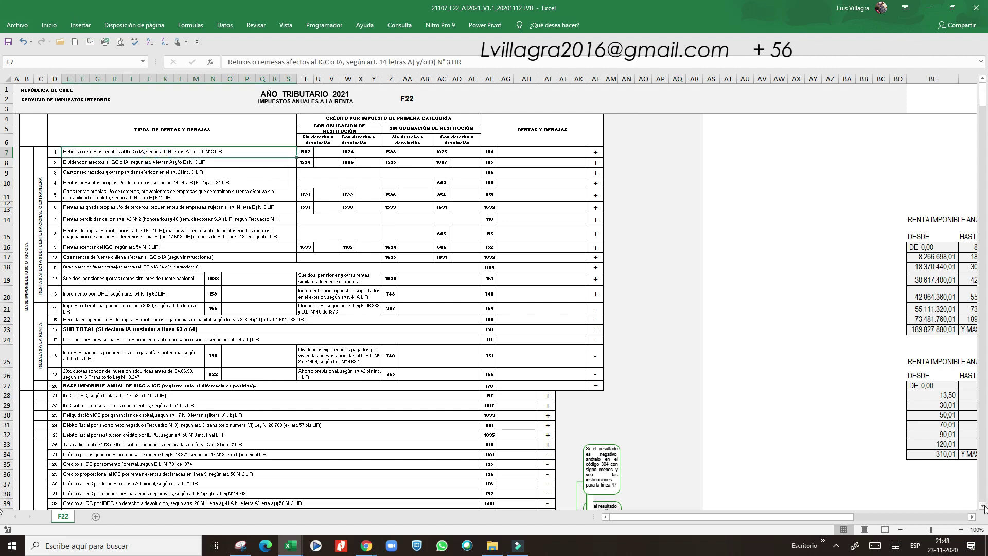
scroll(532, 409, up, 1)
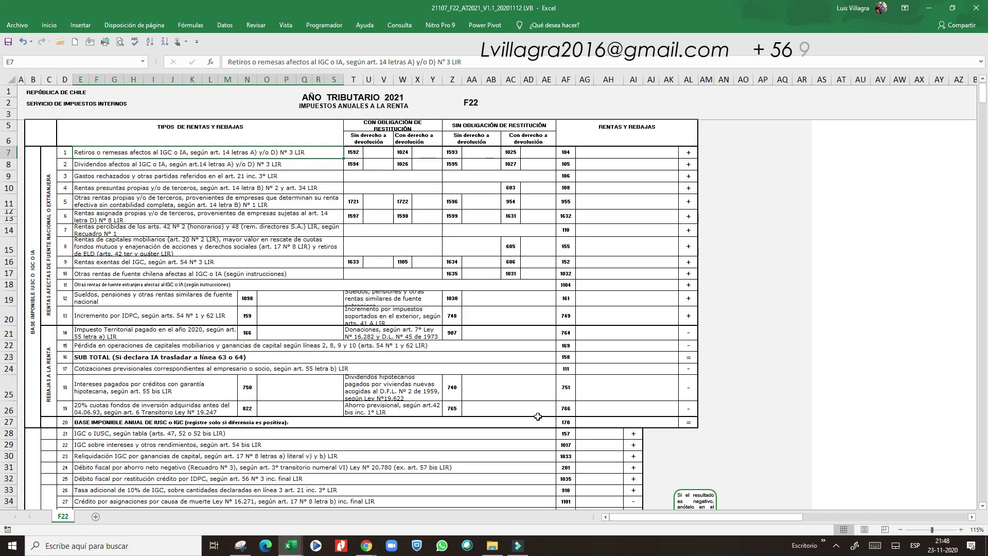
click(981, 506)
drag(981, 510, 982, 511)
click(981, 511)
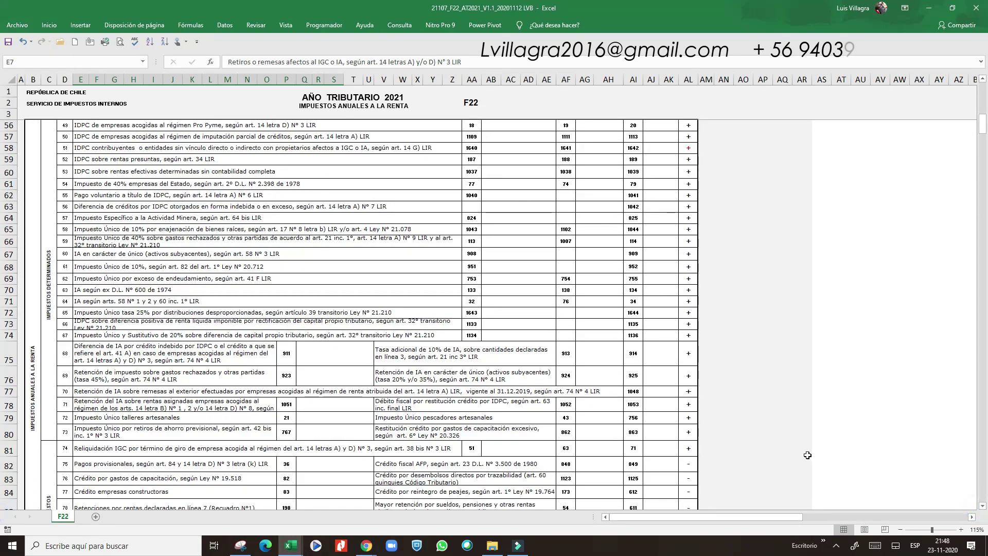
click(253, 124)
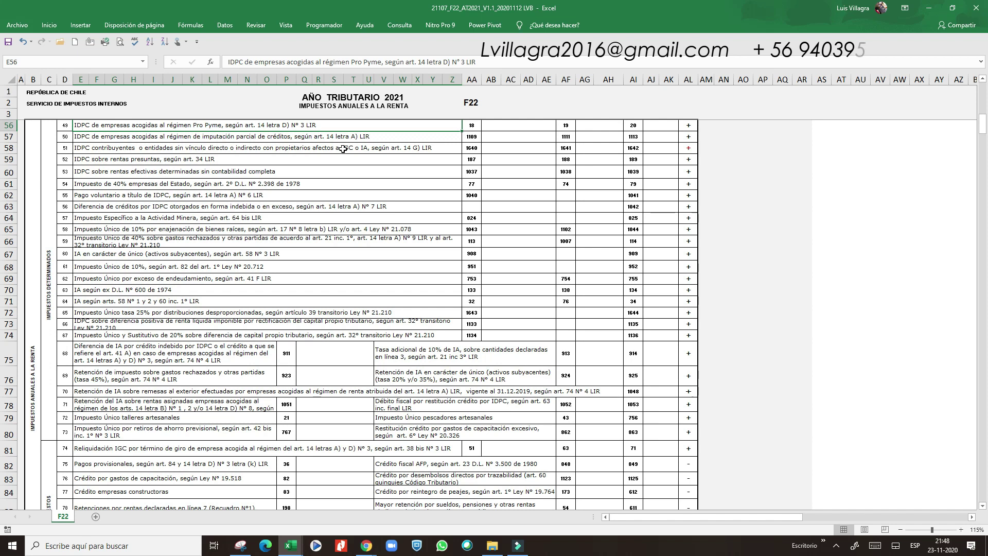
click(311, 136)
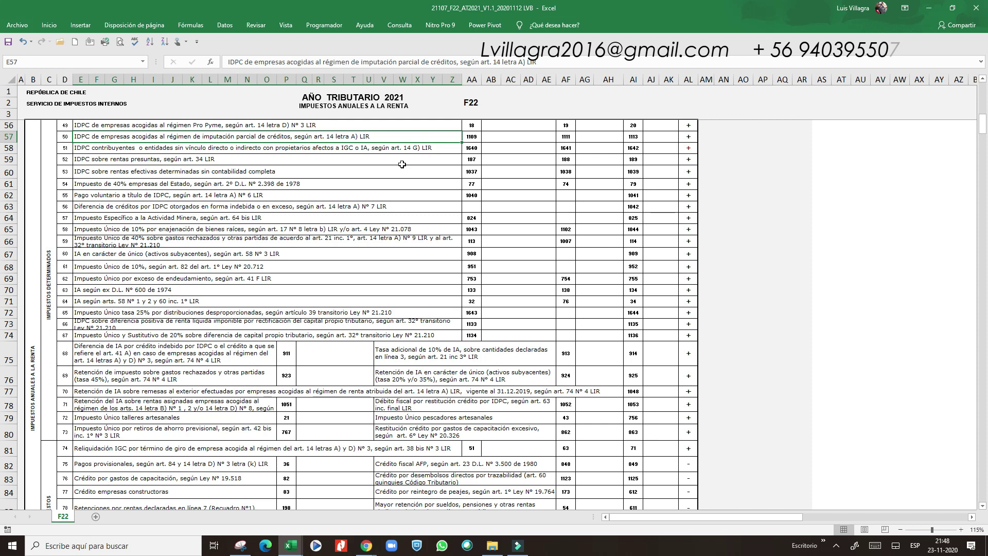
Step: Examine F22 line 4 and line 6 for article 14 letra D) N° 8 income, including the credit fields 1597, 1598, 1599, 1631 and income field 1632
scroll(401, 163, up, 18)
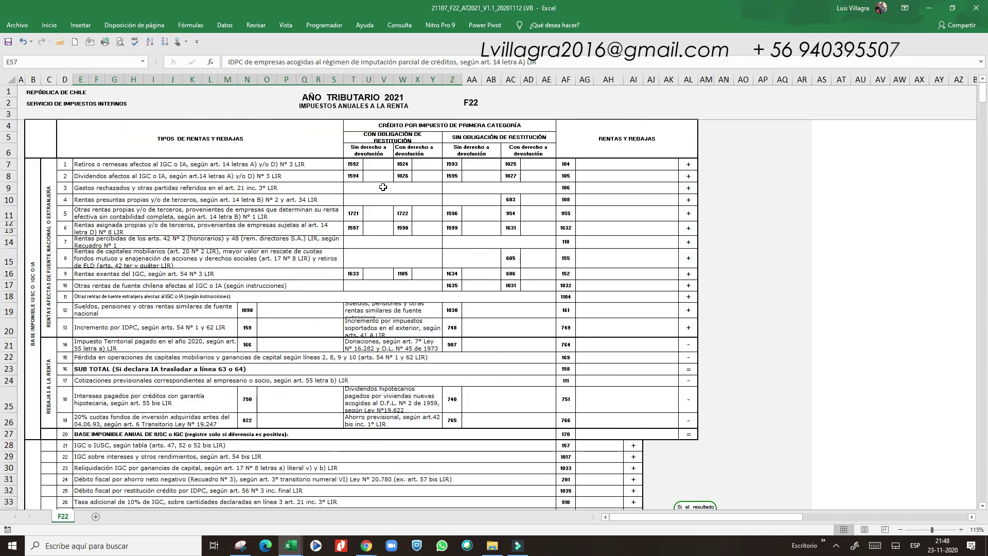
click(271, 202)
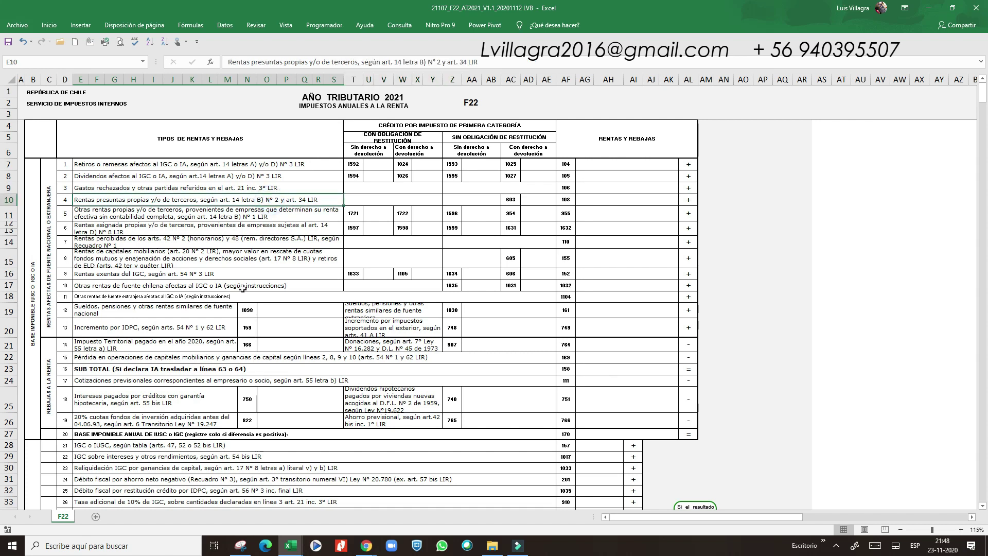
click(221, 228)
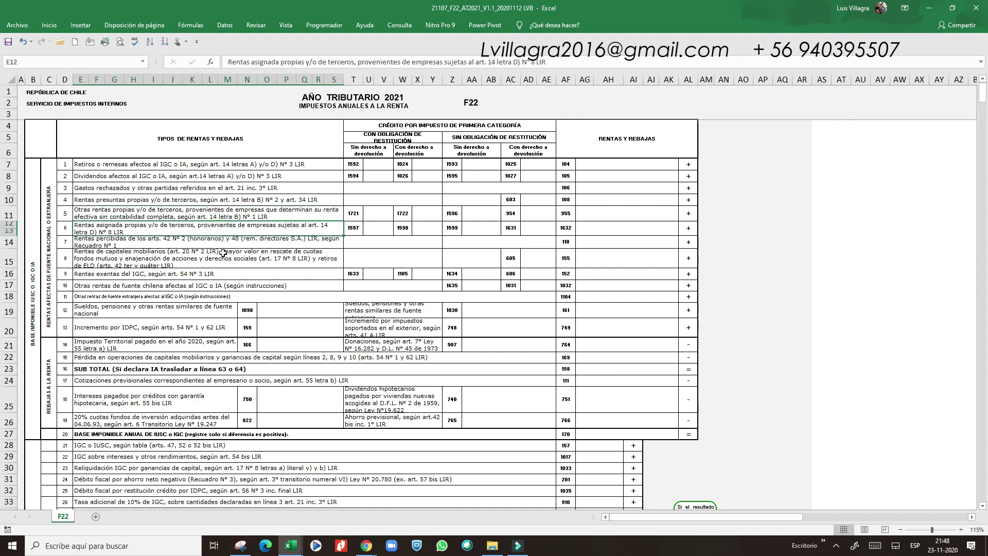
click(374, 228)
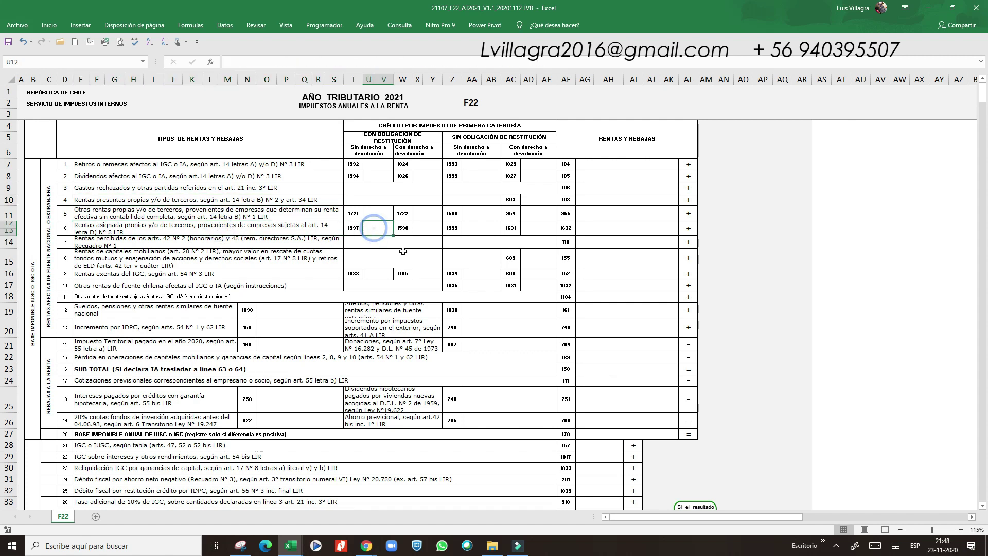
click(430, 226)
click(478, 226)
click(535, 227)
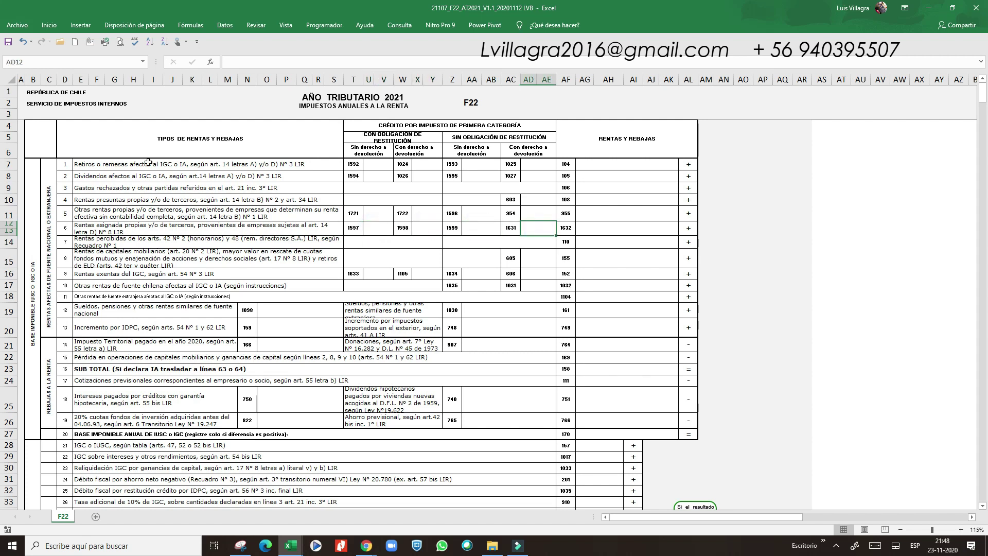
click(199, 229)
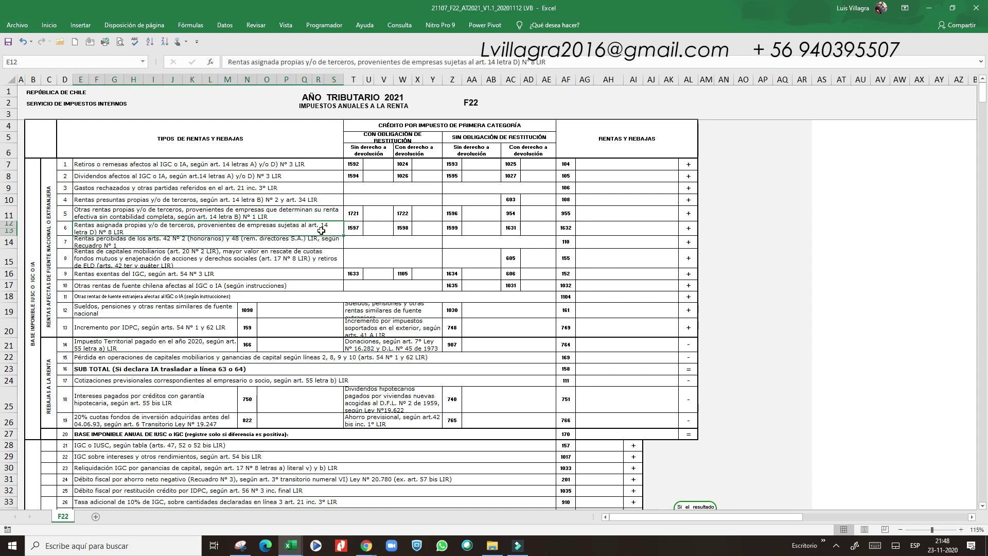
click(616, 229)
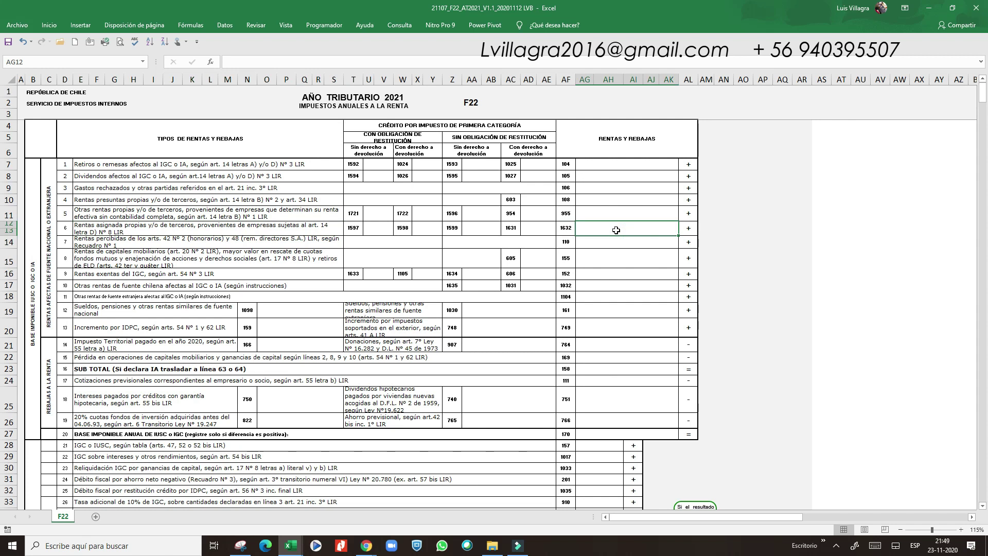
click(374, 227)
click(425, 232)
click(496, 225)
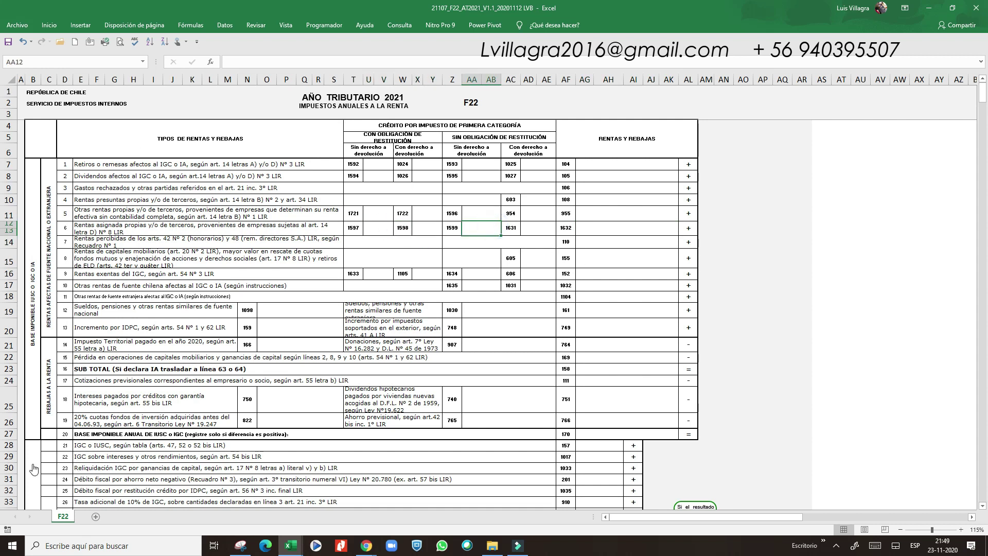
Step: Examine the informative data box Recuadro N° 6 of the F22, focusing on Tasa TEX, Tasa TEF and code 1193
click(982, 506)
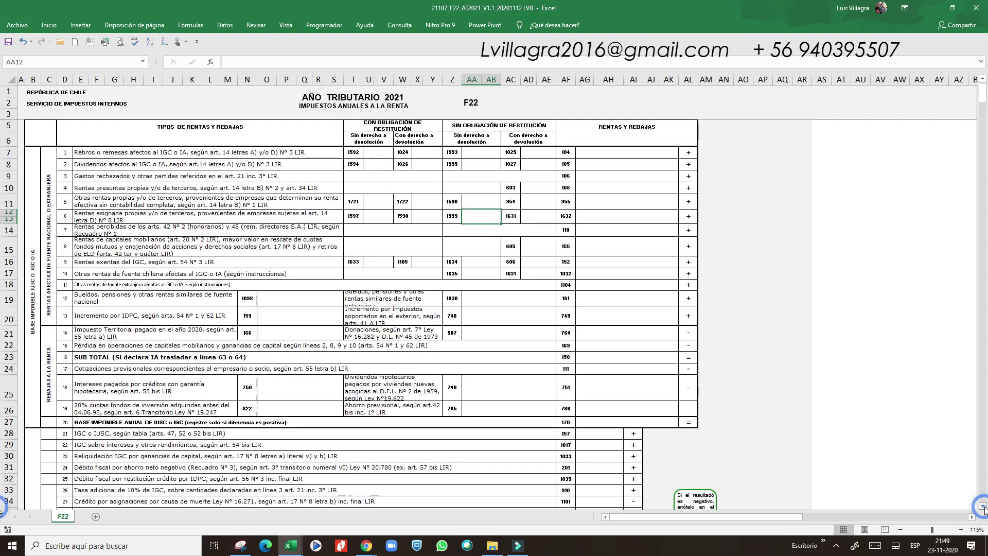
click(983, 506)
click(982, 506)
drag(983, 506, 984, 507)
drag(983, 507, 984, 508)
click(983, 507)
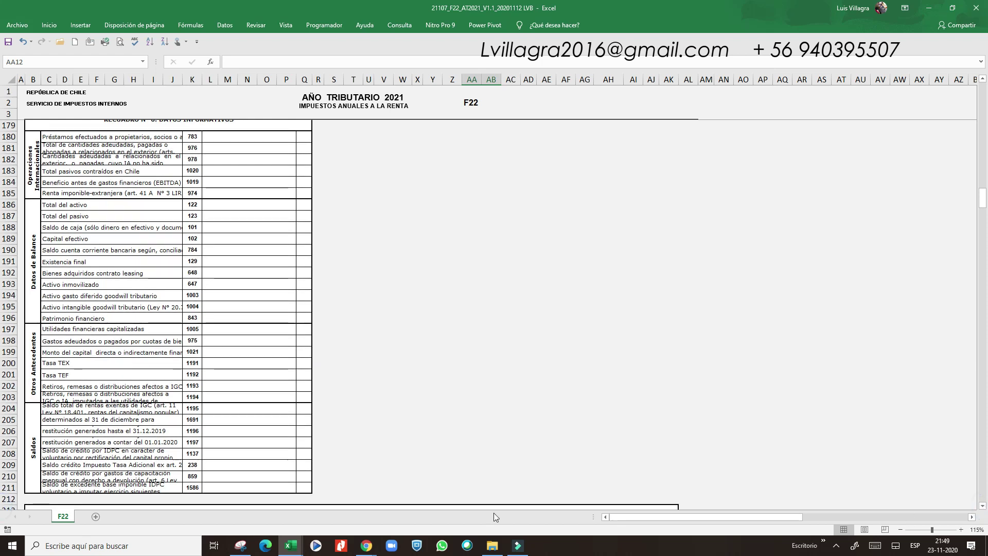
click(84, 370)
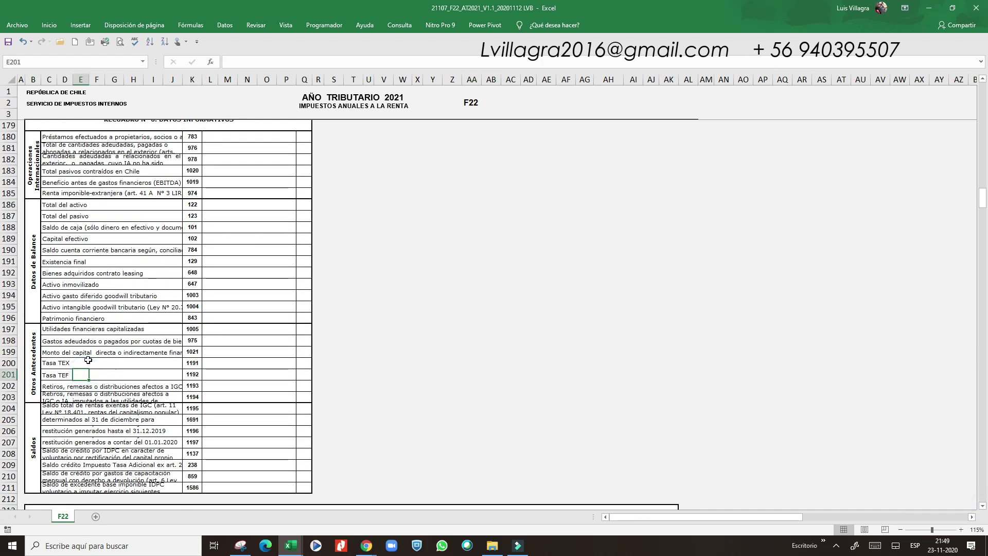
click(102, 376)
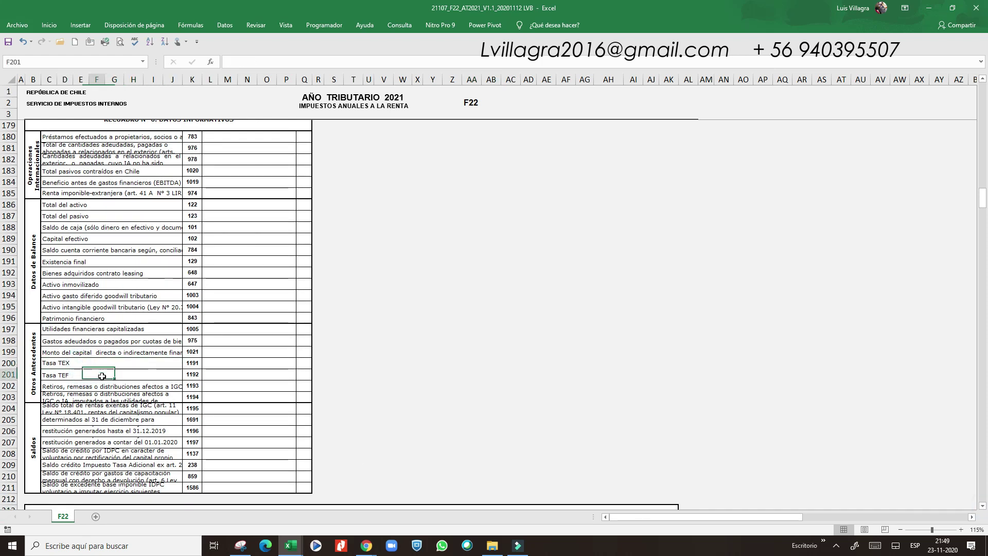
click(232, 384)
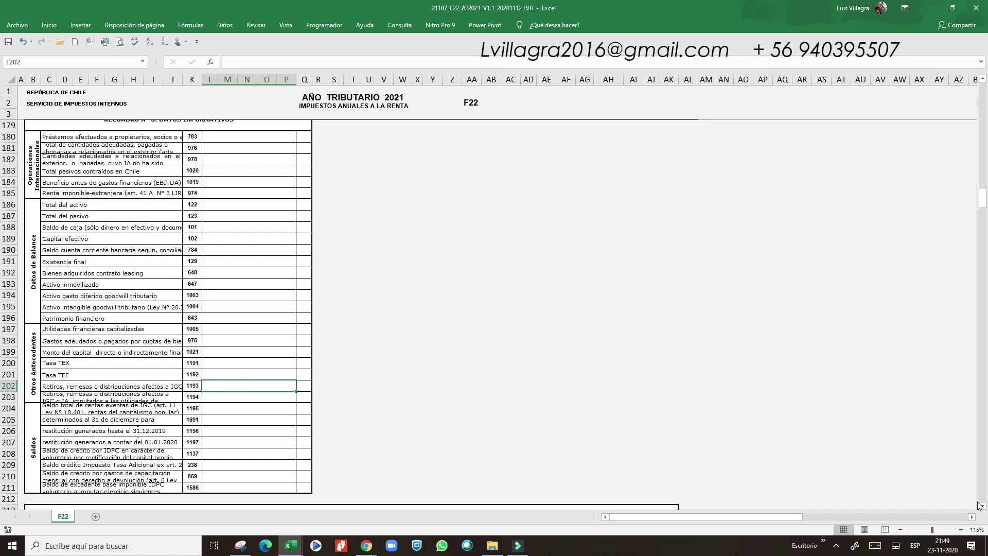
Step: Look through the F22 boxes from Recuadro N° 7 on deferred income to Recuadro N° 12 on the article 14 letra A) tax base
drag(982, 507, 983, 506)
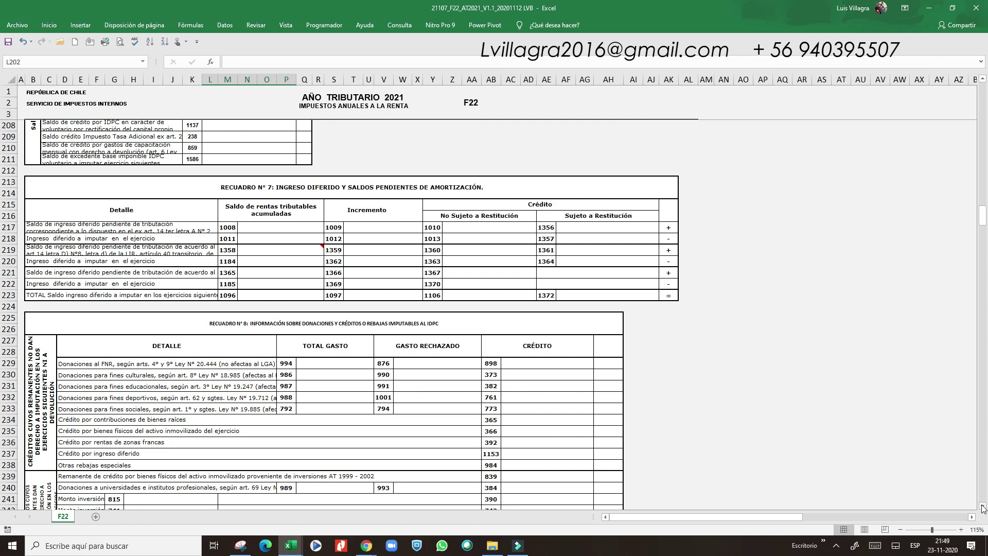
drag(983, 506, 982, 507)
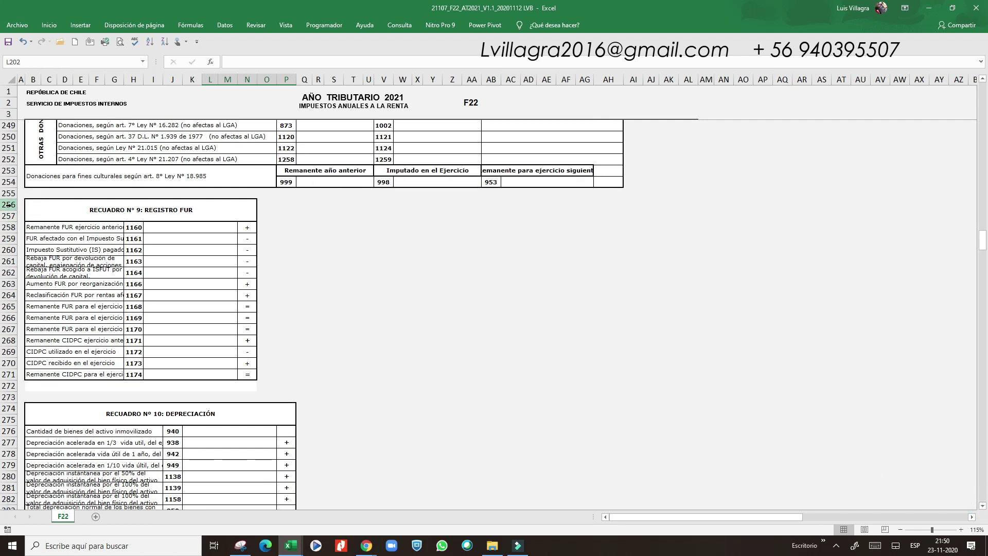
drag(983, 507, 982, 509)
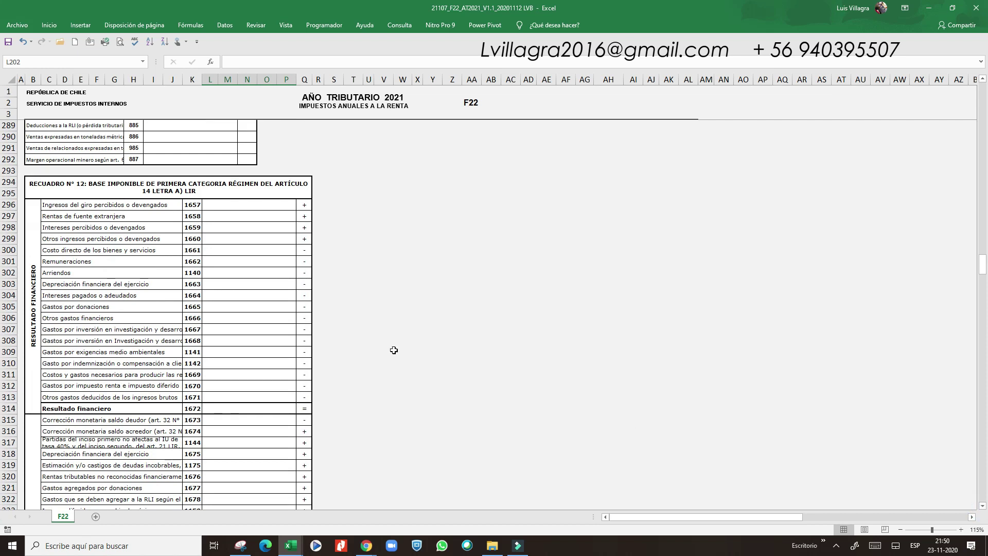
drag(983, 509, 982, 508)
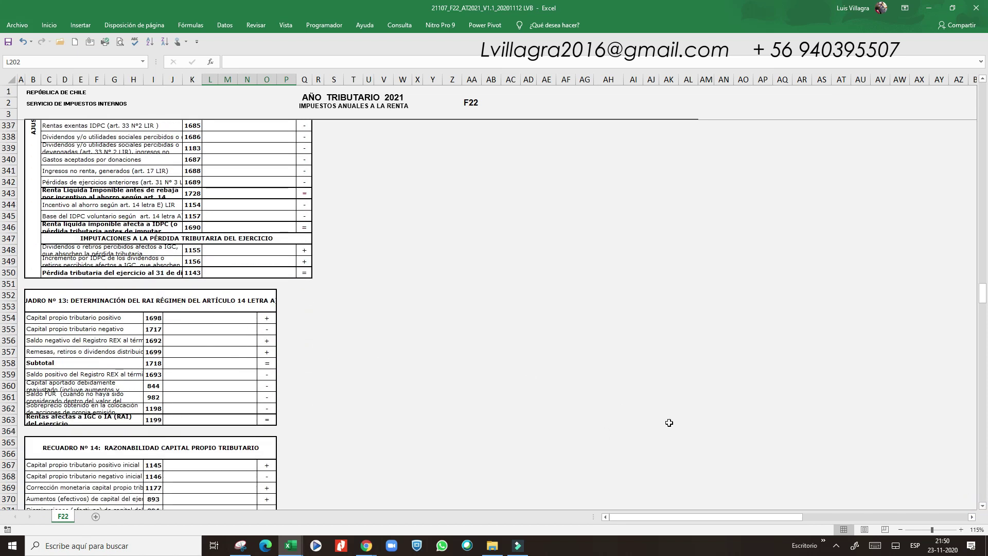
Step: Examine Recuadro N° 13 on determining the RAI, covering positive and negative capital propio tributario and the negative REX balance
drag(982, 509, 982, 509)
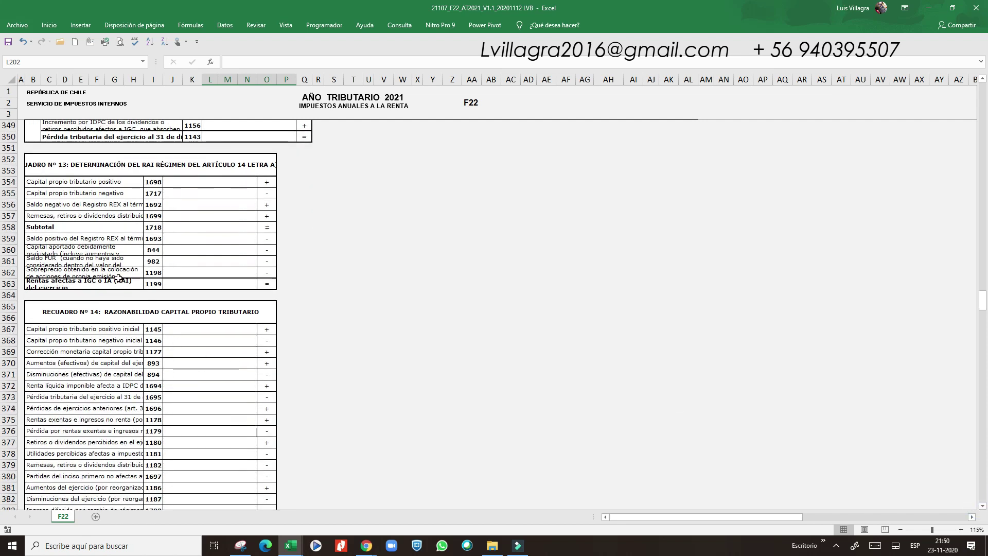
click(89, 181)
click(99, 193)
click(101, 205)
click(200, 184)
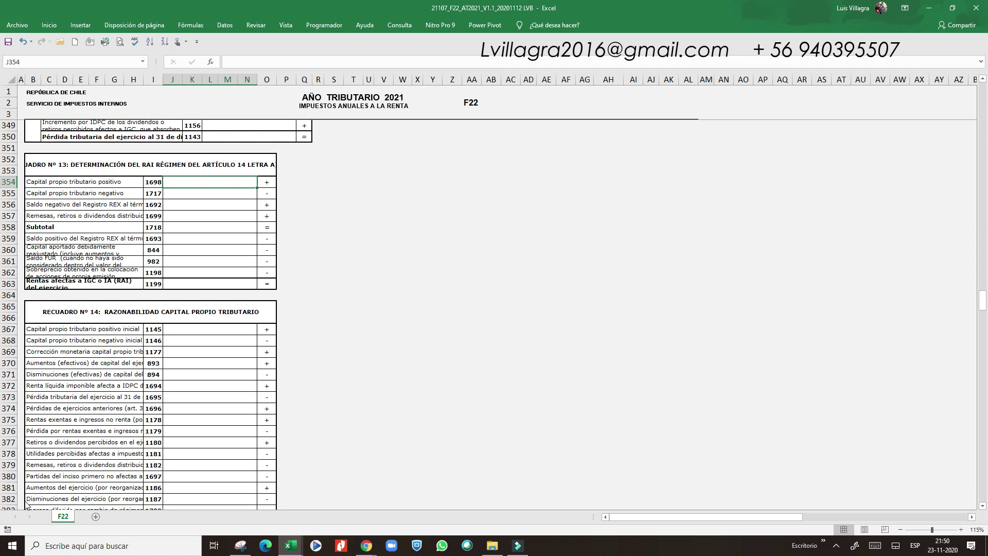
Step: Examine Recuadro N° 14 on the reasonableness of the capital propio tributario, from code 1145 through codes 645 and 646
click(982, 507)
click(982, 507)
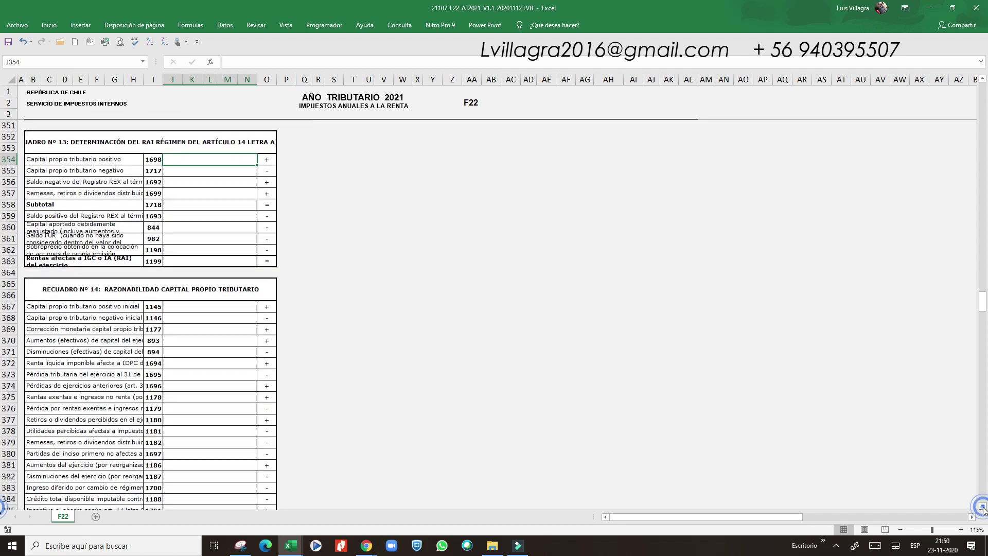
click(981, 507)
click(981, 507)
click(981, 507)
click(982, 506)
click(981, 506)
click(981, 506)
click(982, 507)
click(981, 507)
click(981, 507)
click(982, 507)
click(982, 507)
click(982, 507)
click(981, 507)
click(981, 507)
click(982, 507)
click(981, 507)
click(982, 507)
click(982, 507)
click(982, 507)
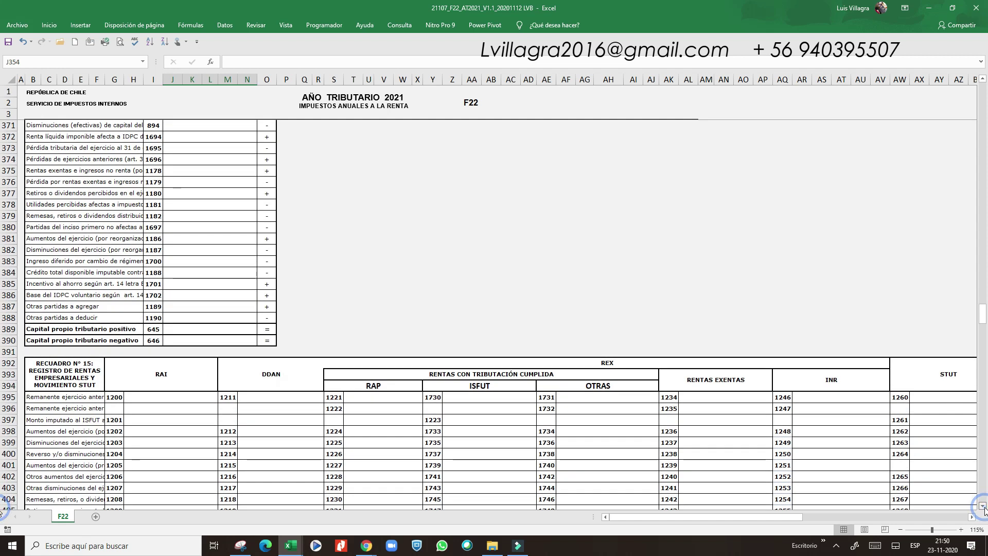
Step: Examine Recuadro N° 15, the business income register, going across the opening balances for RAI, DDAN, RAP, ISFUT, Otras, Rentas Exentas, INR and STUT
click(981, 507)
click(981, 507)
click(981, 507)
click(982, 507)
click(982, 507)
click(982, 507)
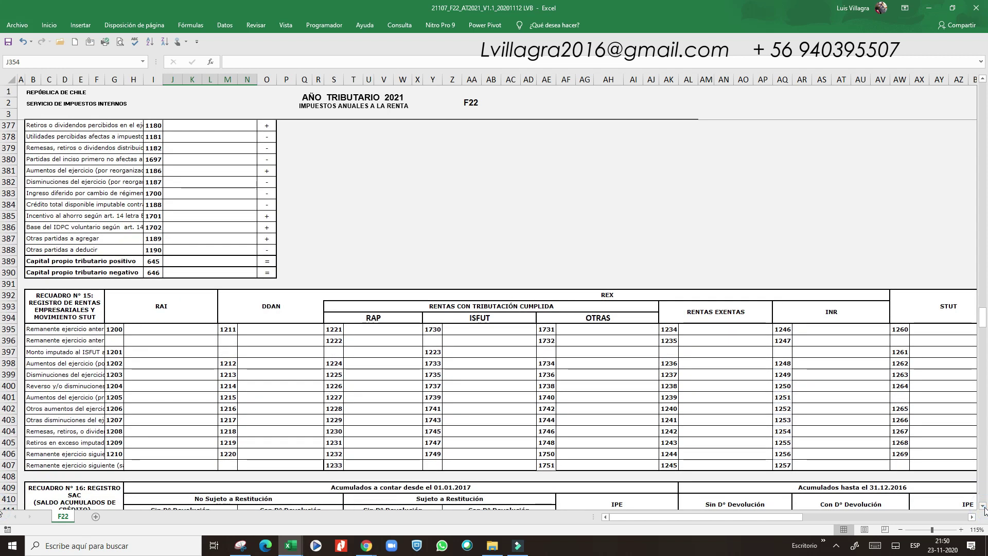
click(982, 507)
click(982, 507)
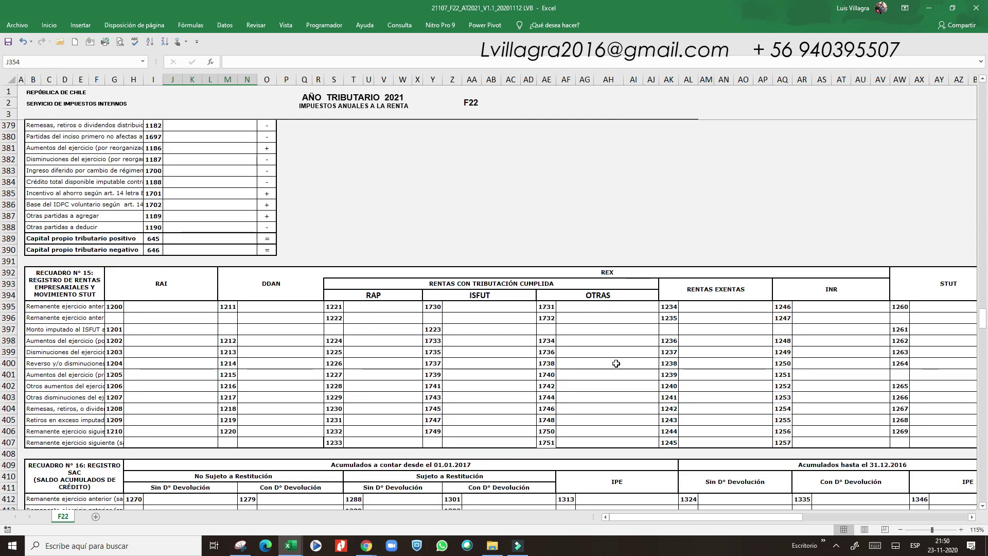
click(198, 304)
click(289, 306)
click(379, 305)
click(490, 306)
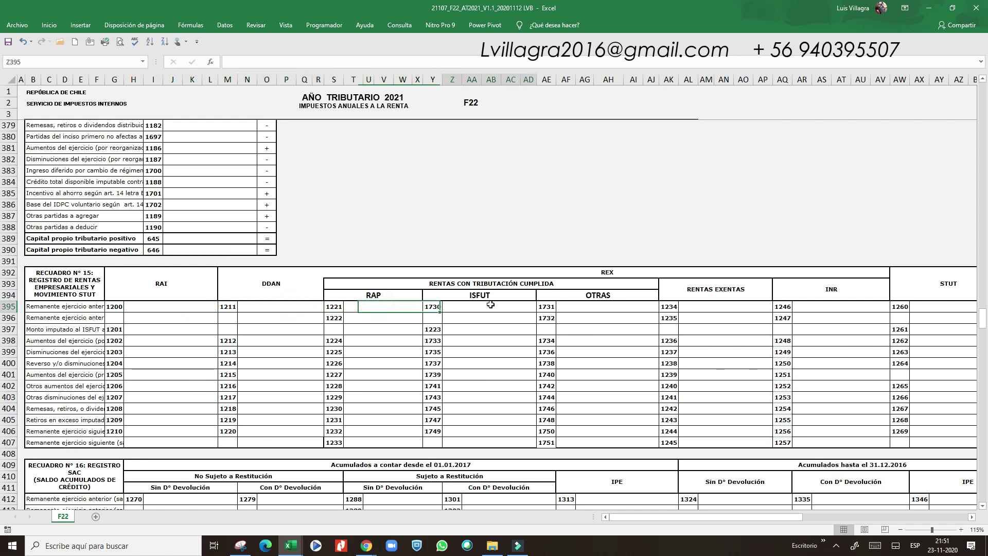
click(596, 305)
click(731, 306)
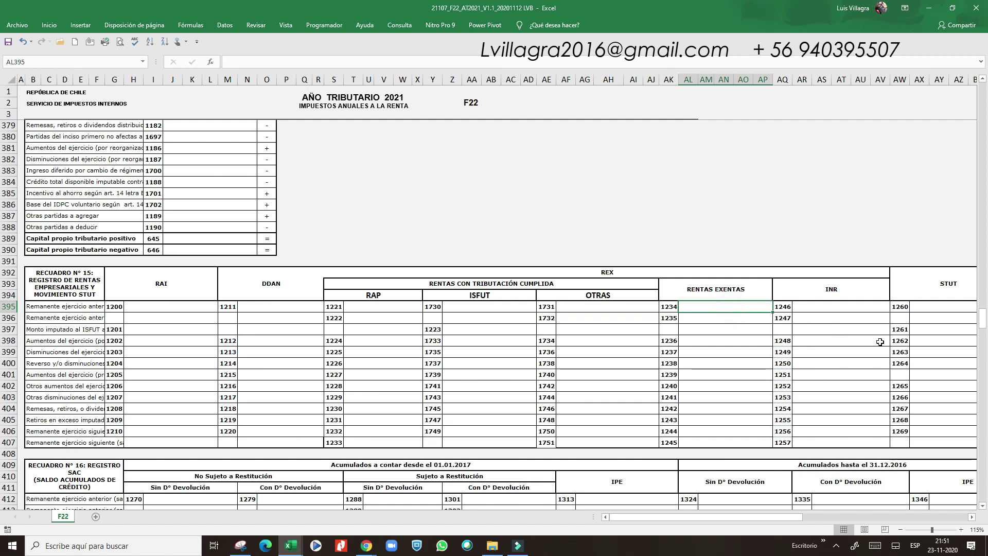
click(971, 517)
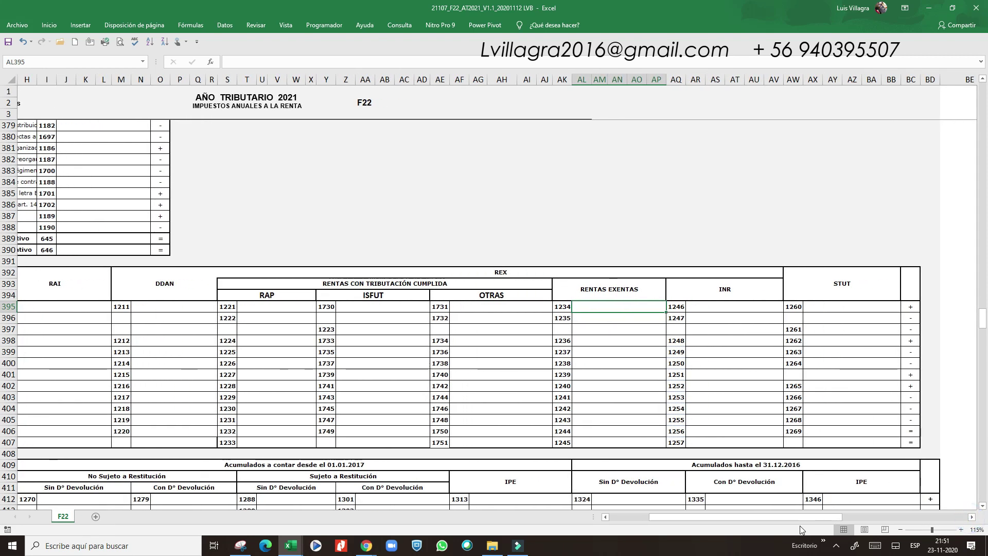
drag(799, 517, 760, 518)
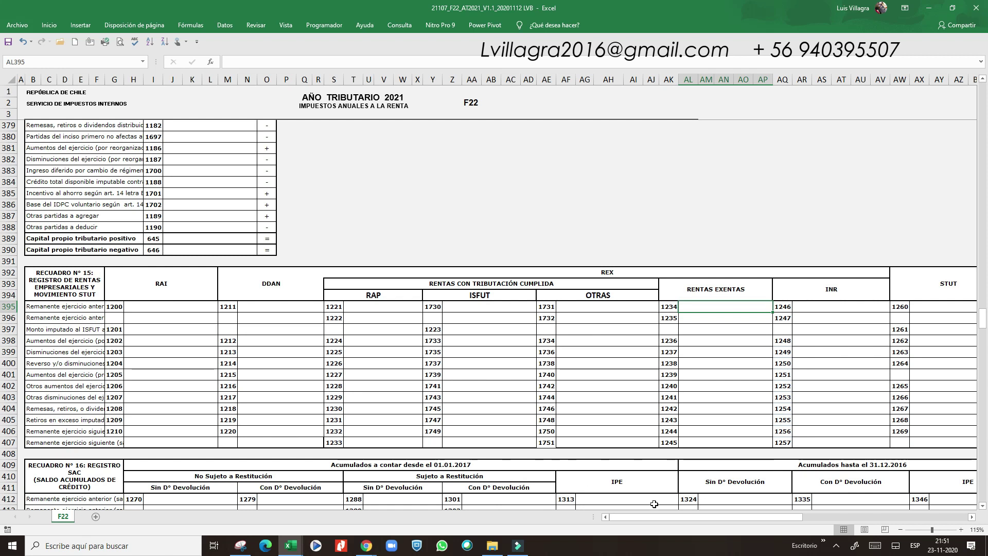
Step: Examine Recuadro N° 16, the SAC register, covering the credits accumulated from 01.01.2017, the IPE column and those accumulated until 31.12.2016
click(982, 508)
click(982, 508)
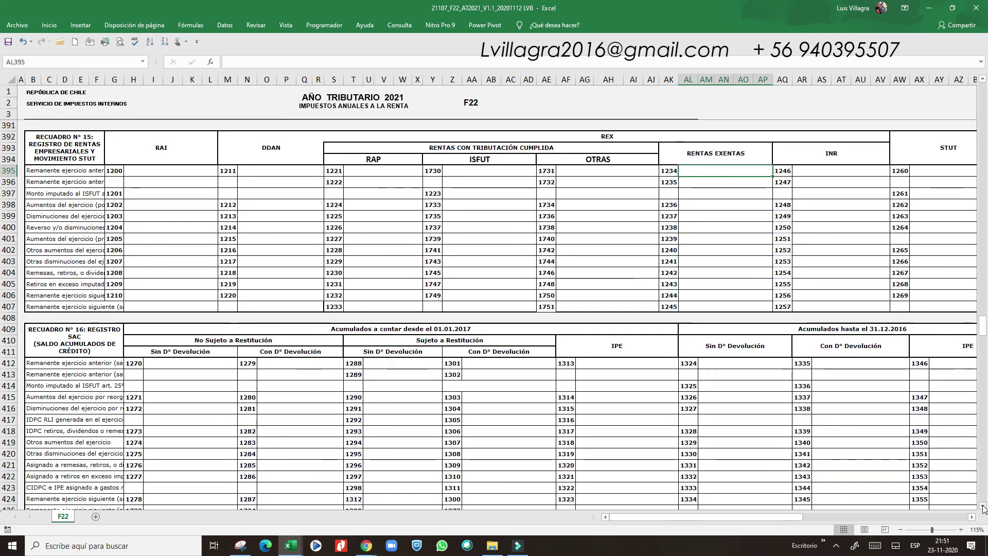
click(982, 508)
click(982, 508)
click(983, 508)
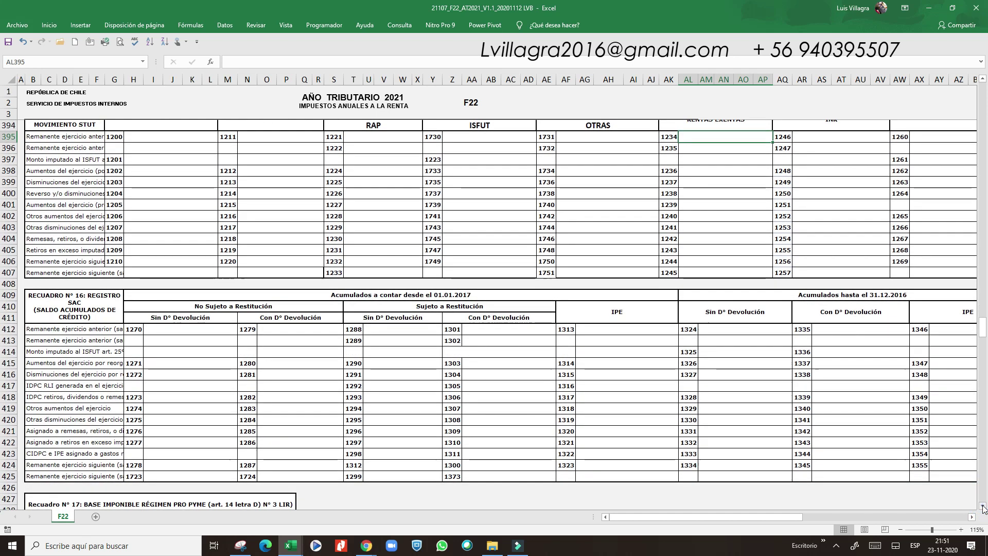
click(983, 508)
click(983, 508)
click(982, 508)
click(983, 508)
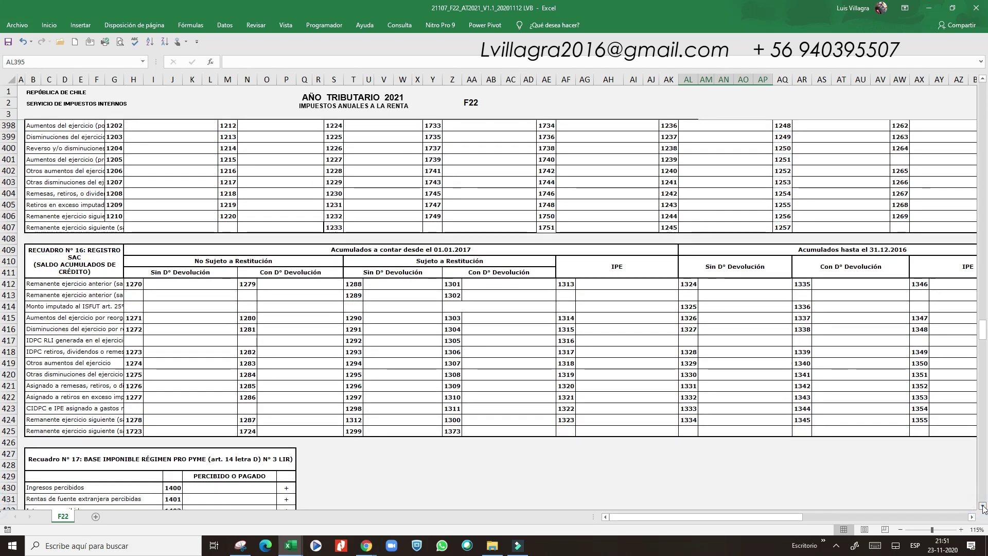
click(983, 508)
click(983, 508)
click(983, 507)
click(262, 280)
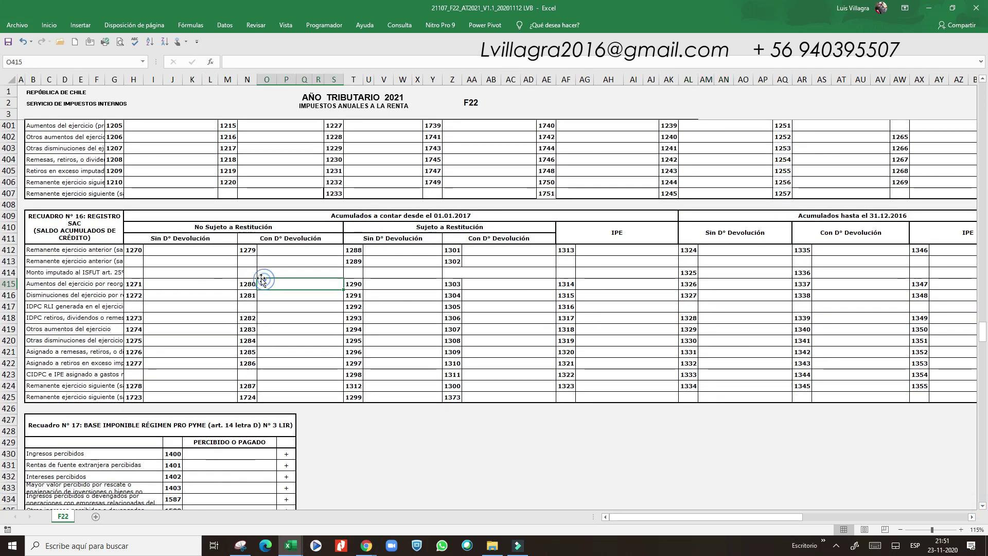
click(453, 215)
click(590, 292)
key(Up)
key(Up)
key(Up)
key(Up)
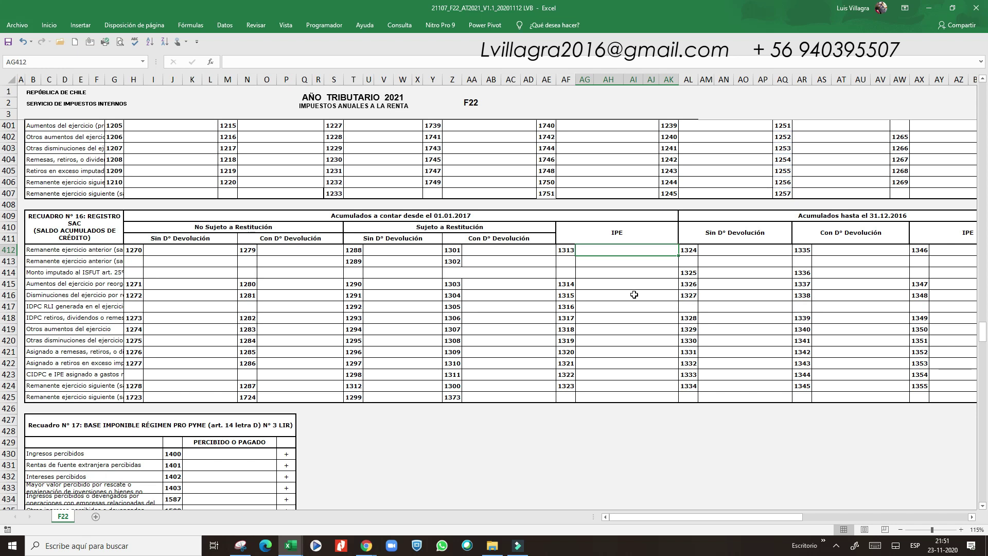
click(453, 220)
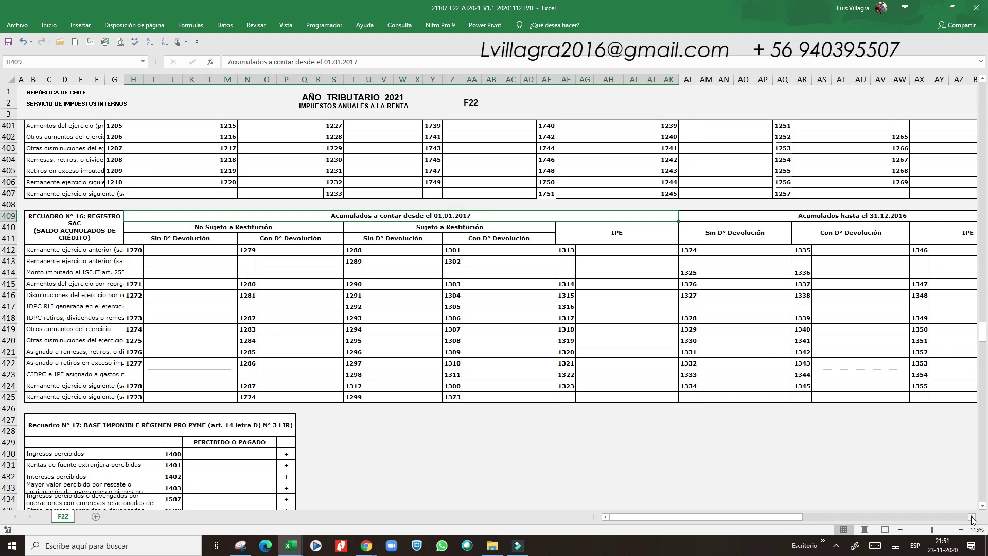
scroll(971, 518, right, 7)
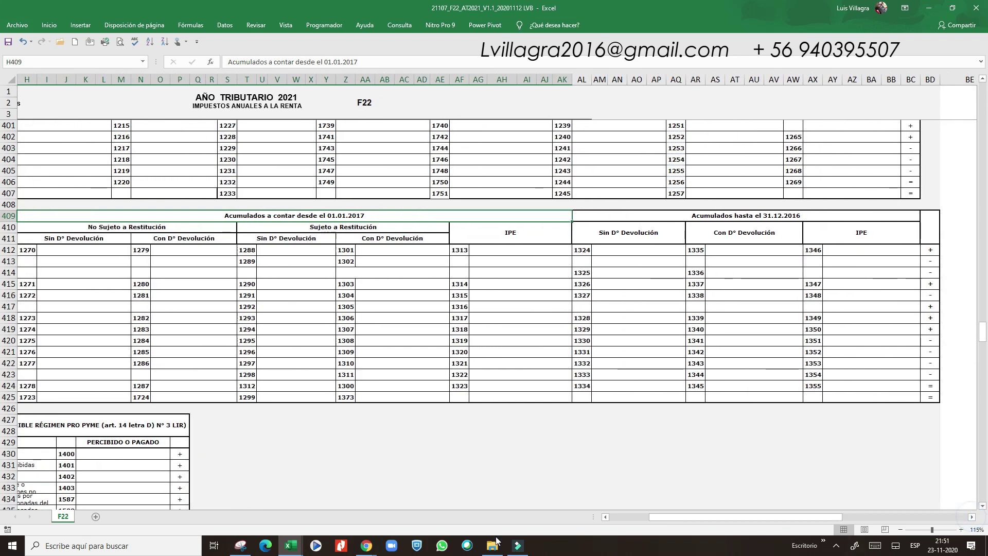
drag(693, 520, 578, 535)
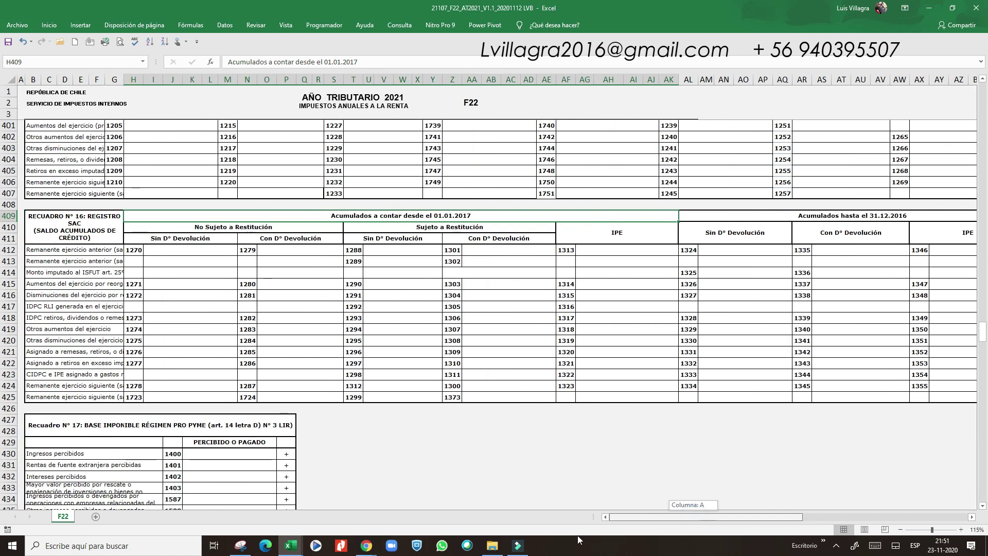
Step: Look through Recuadro N° 17 on the Pro Pyme regime tax base (art. 14 letra D) N° 3), from income to expenses and loss imputations
click(982, 505)
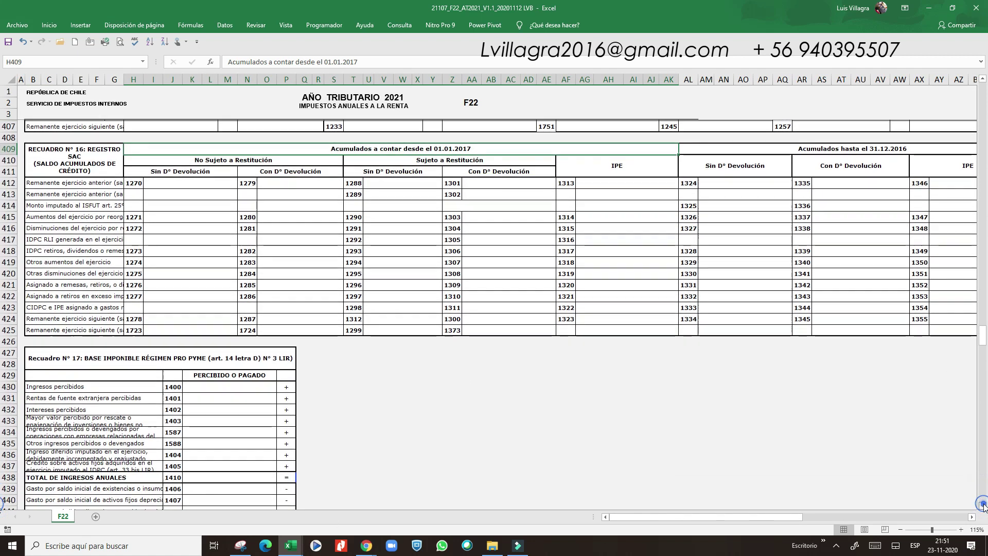
click(983, 506)
click(983, 506)
click(983, 506)
click(983, 506)
click(983, 506)
click(983, 506)
click(982, 506)
click(983, 505)
click(983, 506)
click(982, 505)
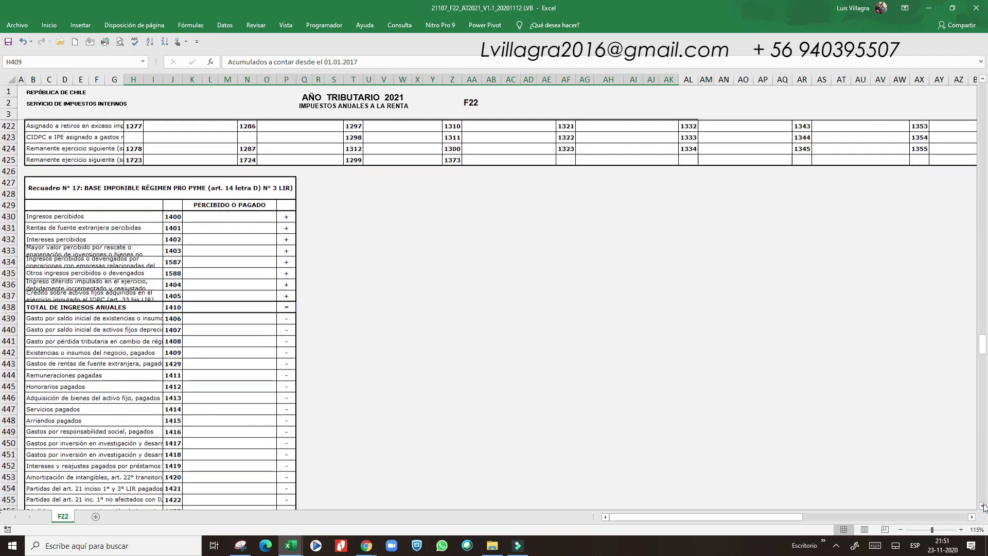
click(983, 505)
click(983, 506)
click(983, 506)
click(983, 506)
click(983, 506)
click(982, 505)
click(983, 506)
click(982, 506)
click(983, 506)
click(983, 505)
click(982, 506)
click(982, 506)
click(983, 506)
click(983, 506)
click(982, 506)
click(982, 506)
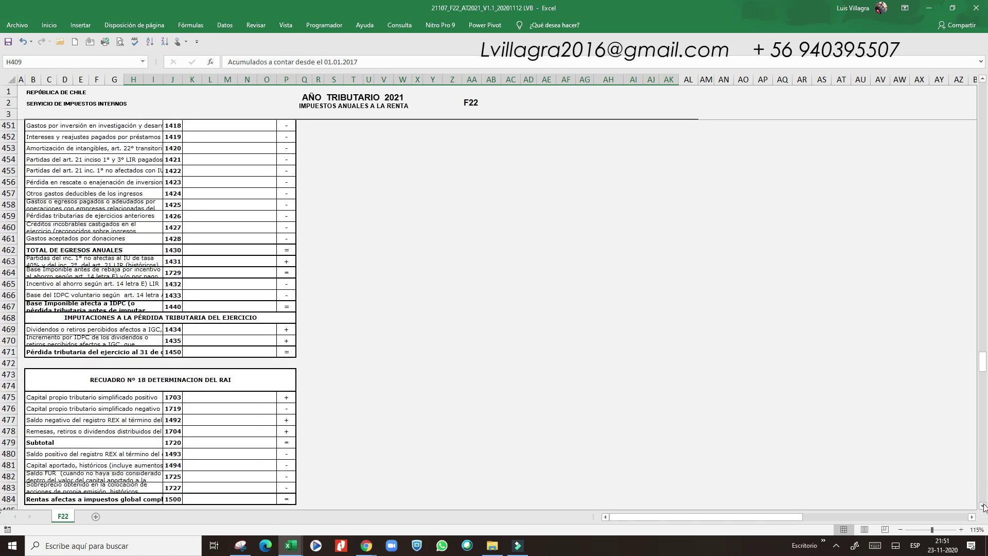
Step: Examine Recuadro N° 18 on determining the RAI from the simplified capital propio tributario, codes 1703 to 1500
click(983, 506)
click(983, 506)
click(982, 506)
click(982, 506)
click(983, 506)
click(982, 506)
click(983, 505)
click(982, 506)
click(983, 505)
click(983, 505)
click(982, 506)
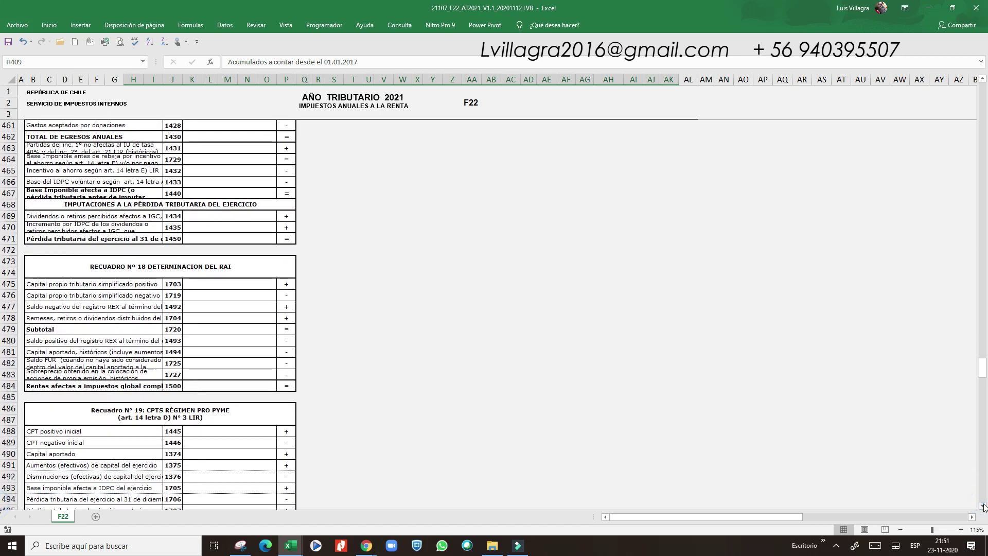
click(983, 506)
click(983, 506)
click(983, 506)
click(983, 506)
click(982, 506)
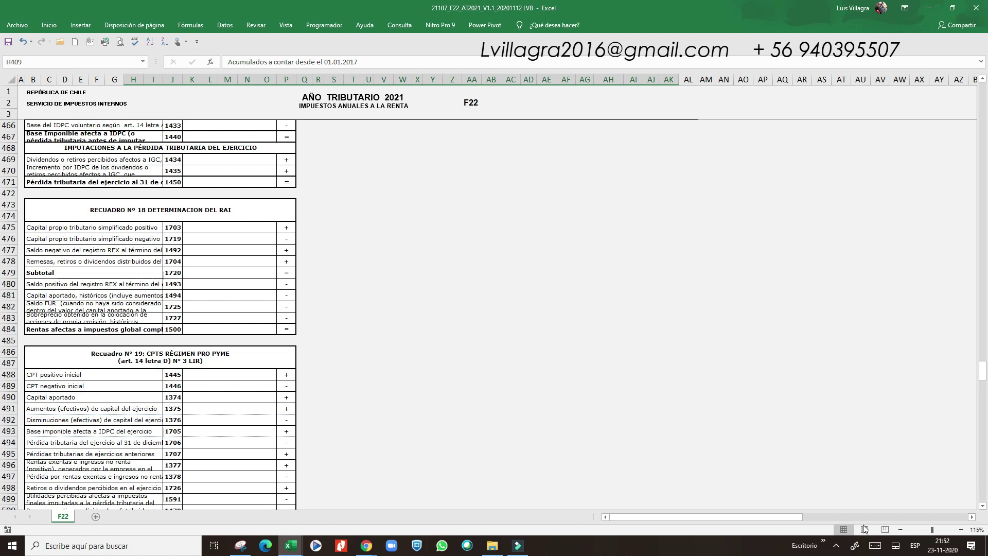
click(982, 509)
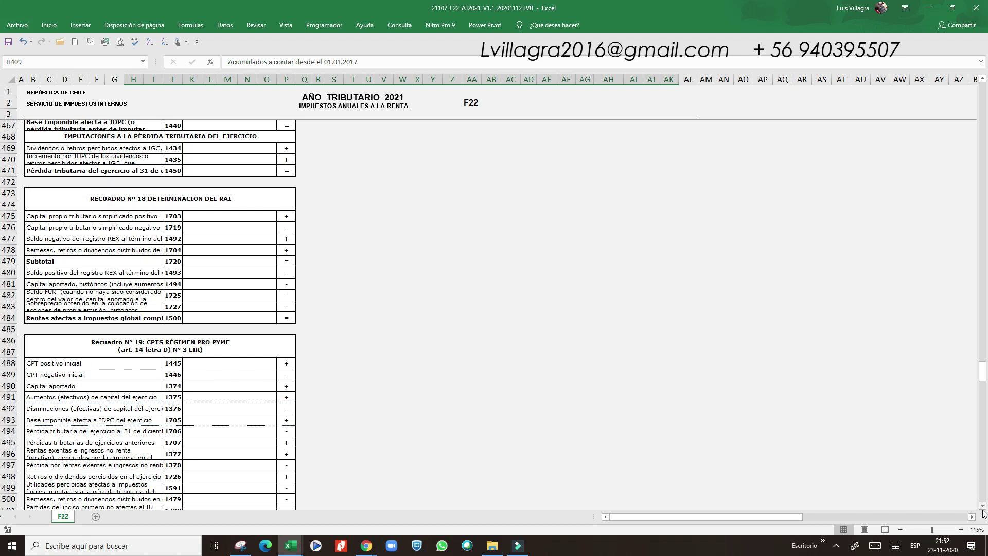
Step: Examine Recuadro N° 19 on the CPTS of the Pro Pyme regime, including the initial CPT and the capital aportado line
scroll(982, 509, down, 8)
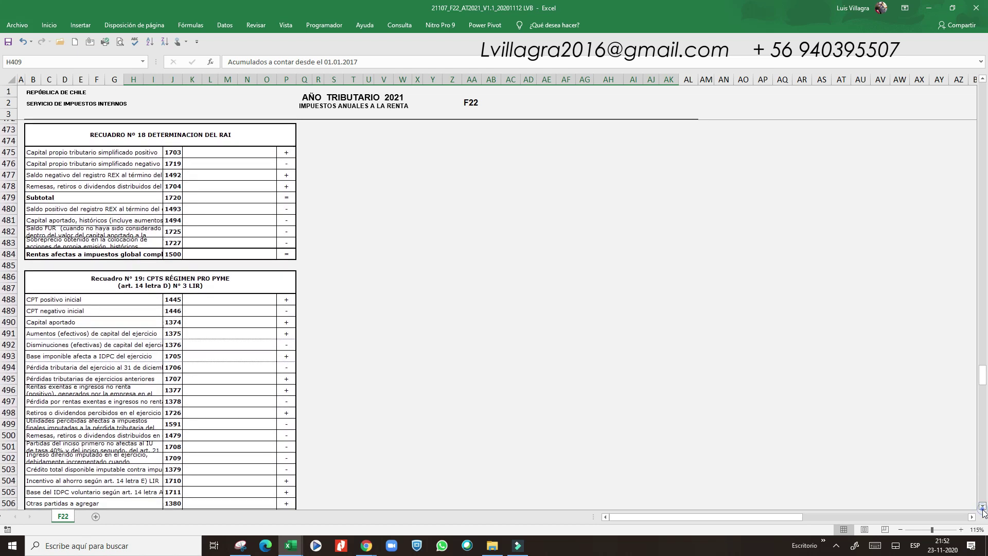
scroll(982, 510, down, 5)
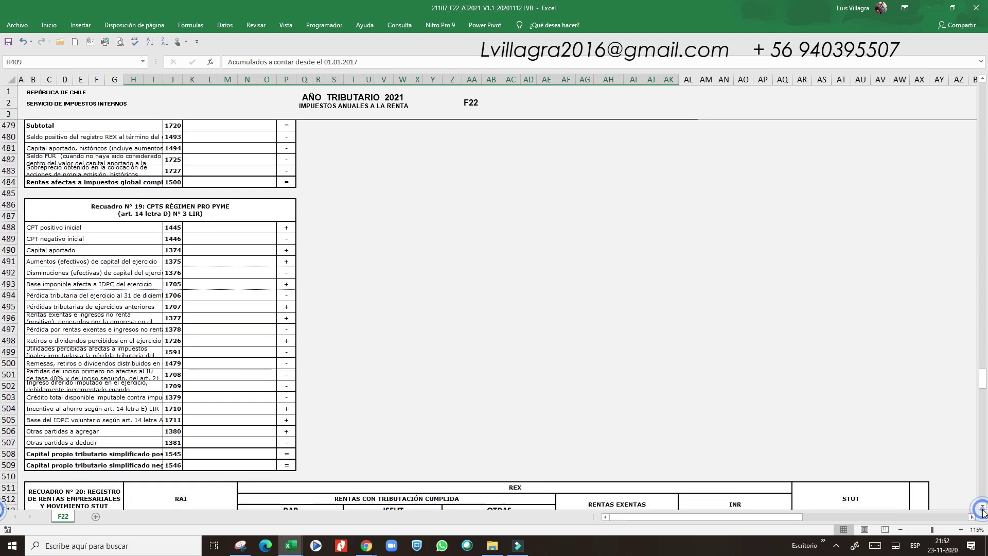
click(982, 509)
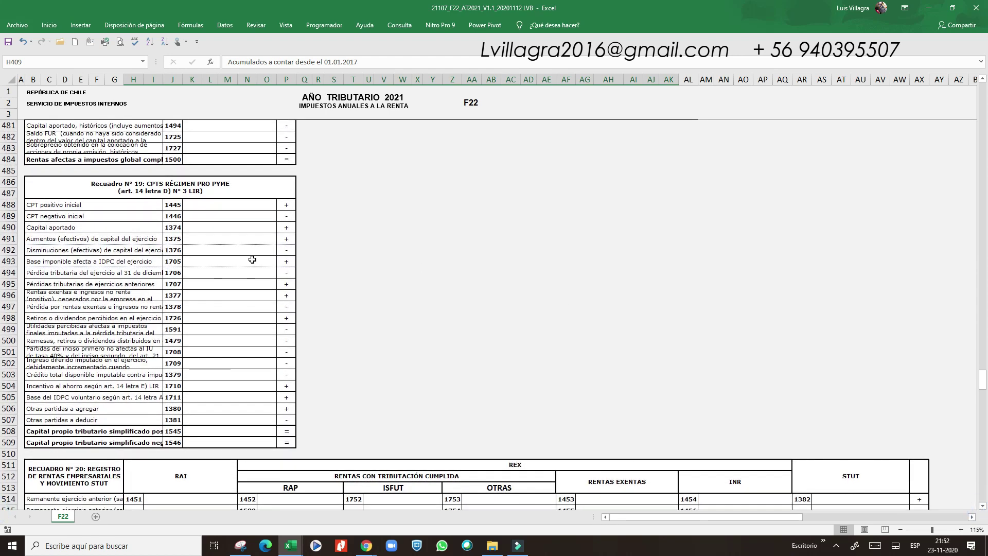
click(208, 182)
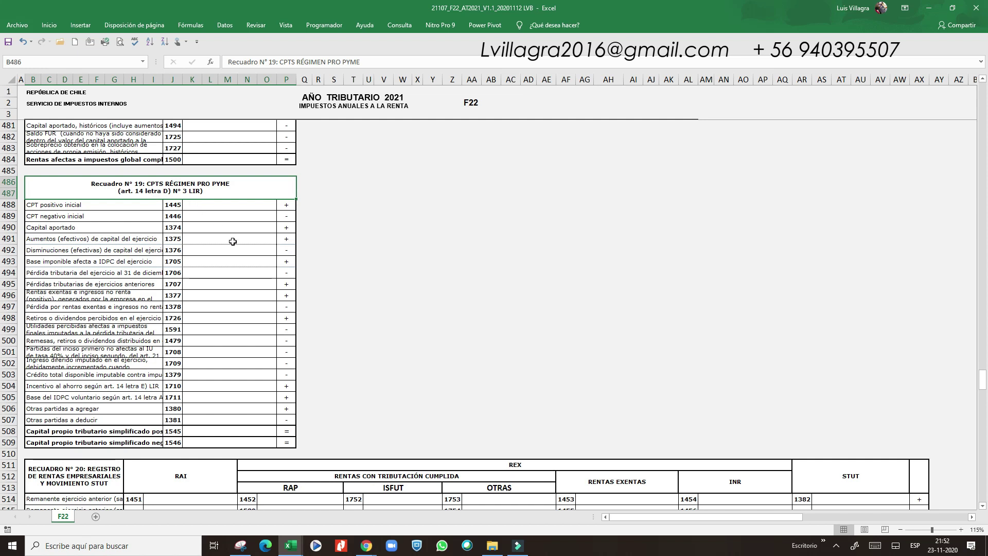
click(983, 509)
click(982, 509)
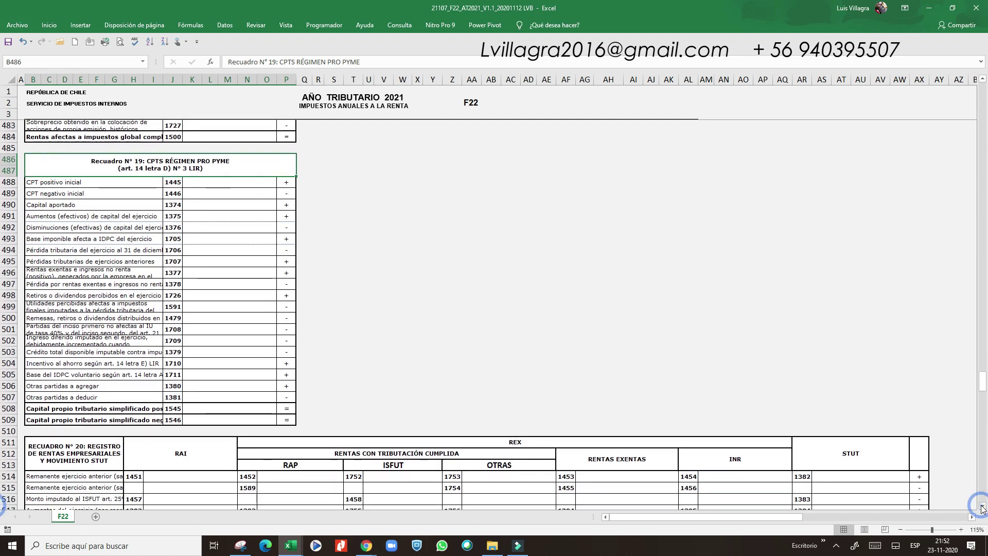
click(982, 510)
click(982, 509)
click(982, 506)
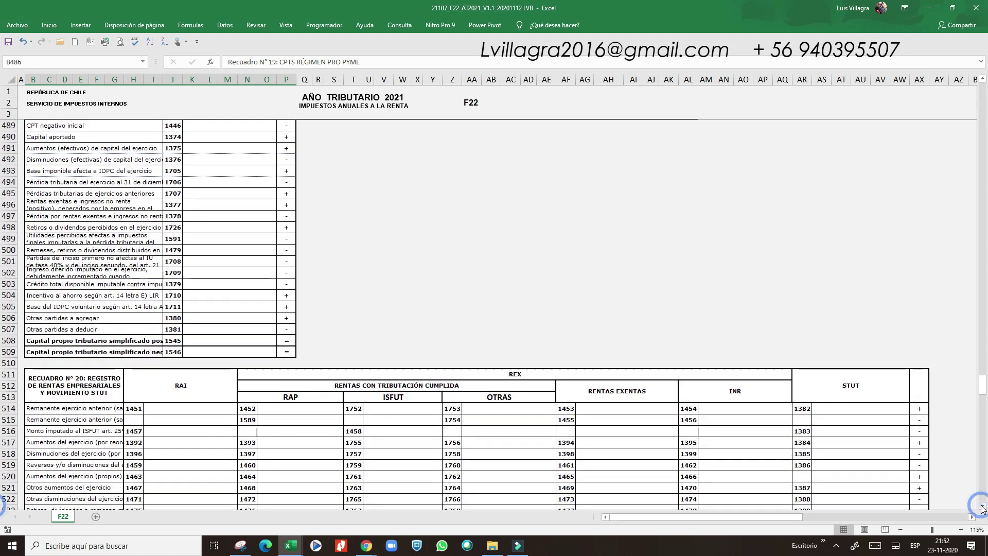
click(244, 133)
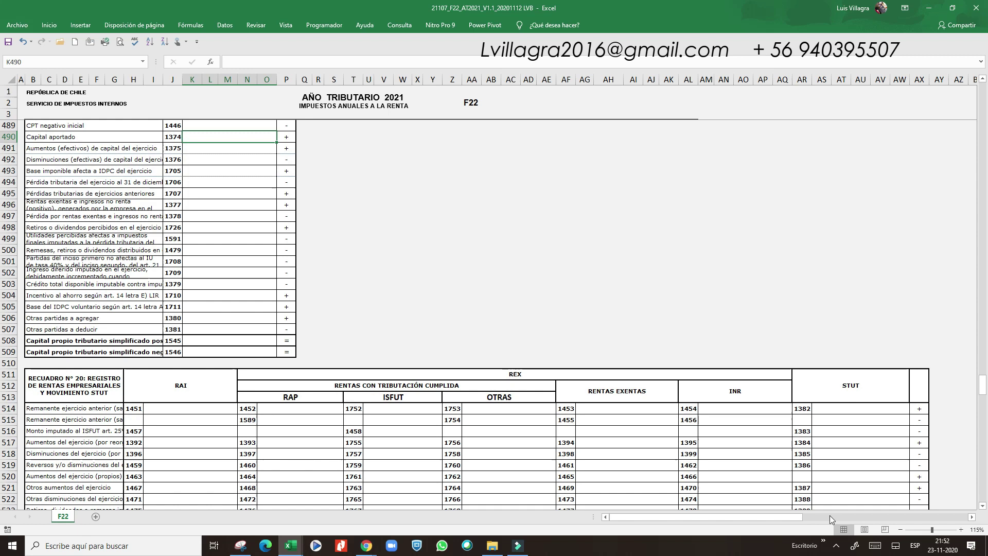
Step: Examine Recuadro N° 20, the business income register and STUT movement, and the article 14 letra E) savings incentive line in Recuadro N° 19
click(983, 505)
click(982, 506)
click(983, 506)
click(982, 506)
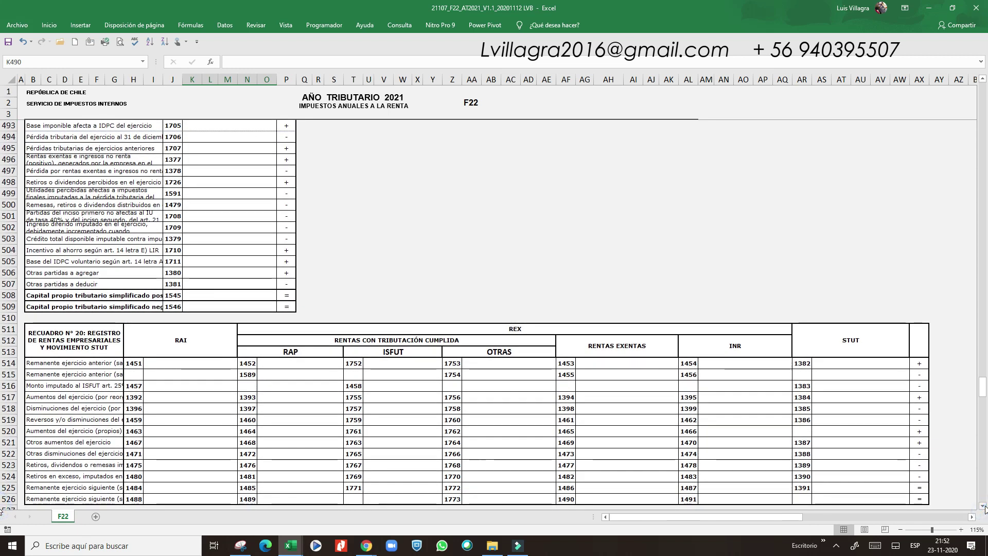
click(982, 505)
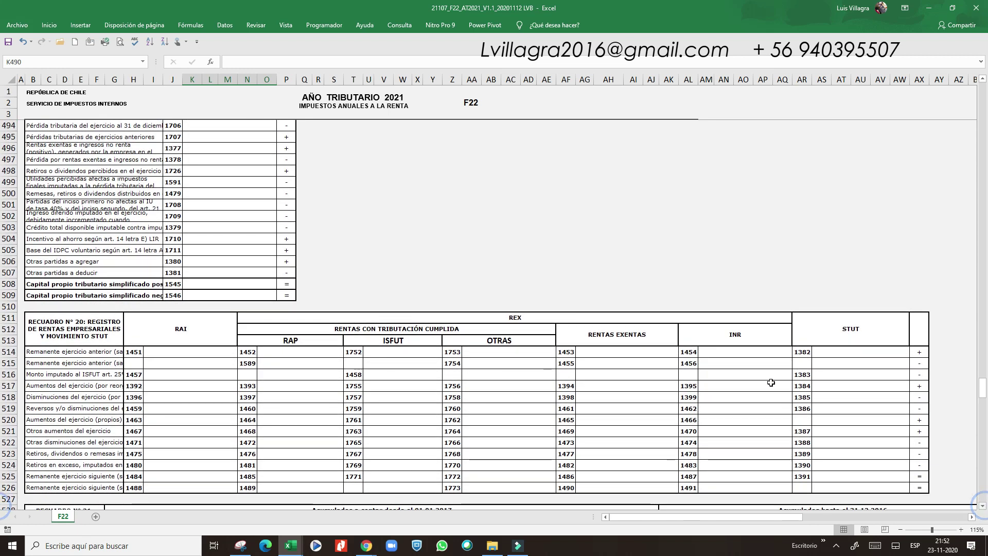
click(68, 318)
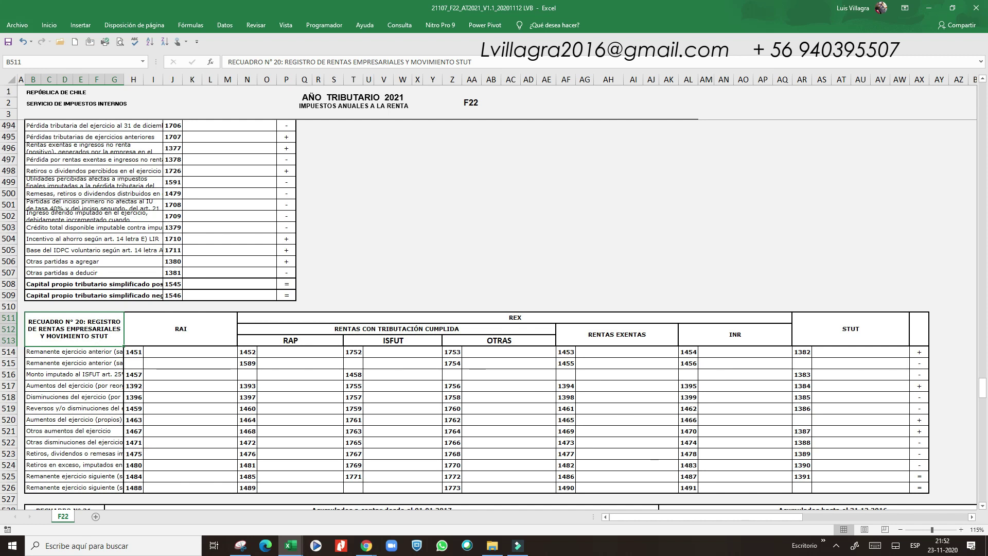
click(153, 239)
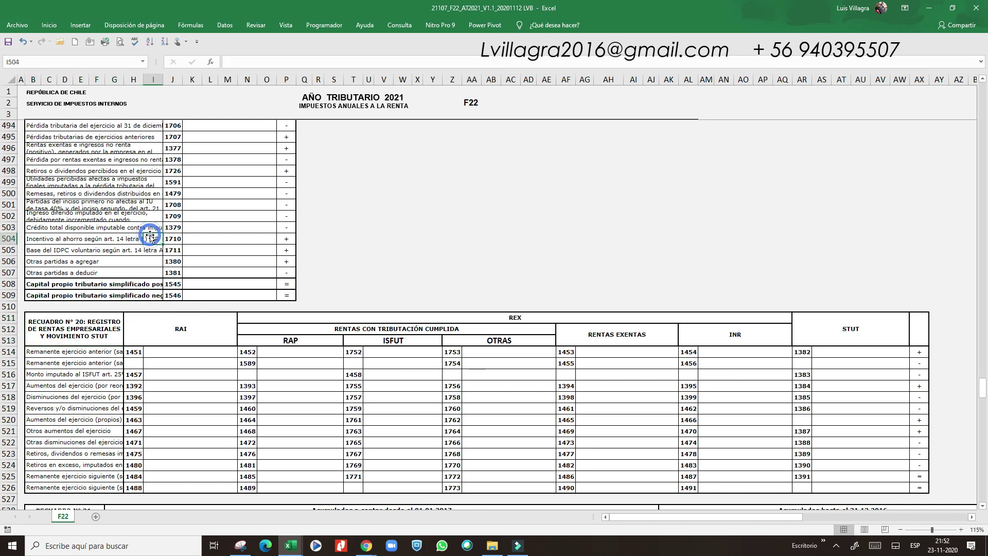
Step: Examine Recuadro N° 21, the SAC register of accumulated credit balances with and without restitution
click(981, 507)
click(981, 507)
click(981, 507)
click(981, 507)
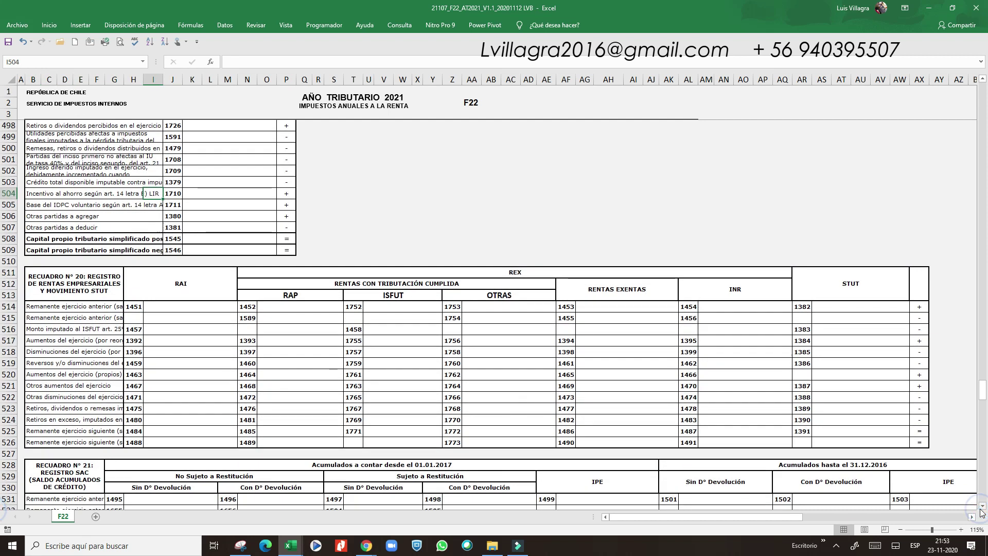
click(981, 507)
drag(982, 509, 982, 510)
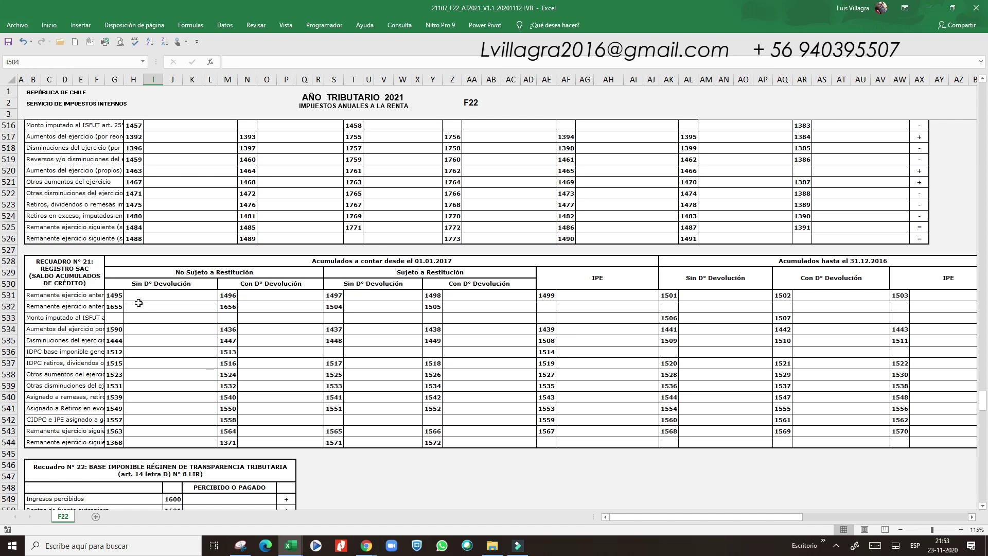
Step: Examine the Recuadro N° 21 columns subject to restitution and those accumulated until 31.12.2016, through the IPE column
click(434, 264)
click(360, 369)
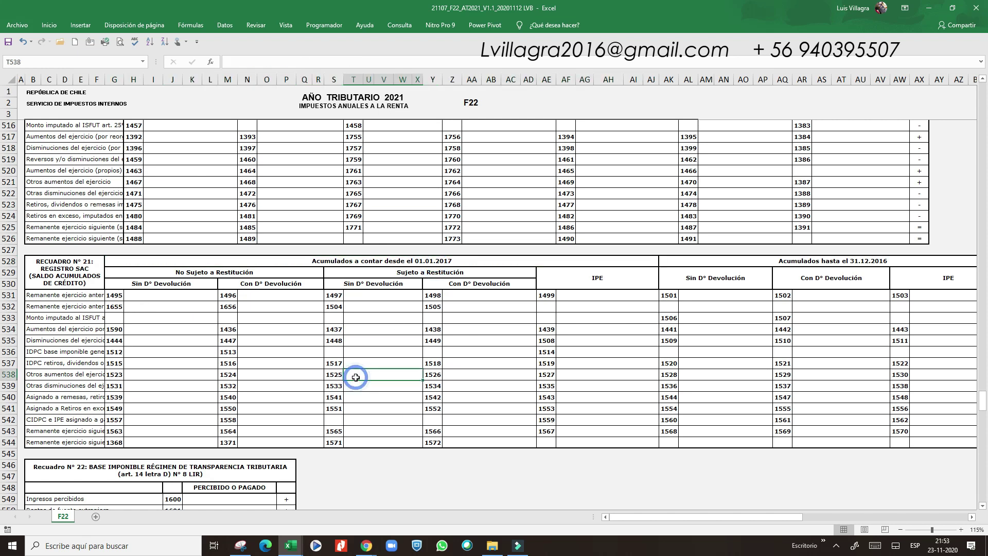
click(311, 374)
click(863, 271)
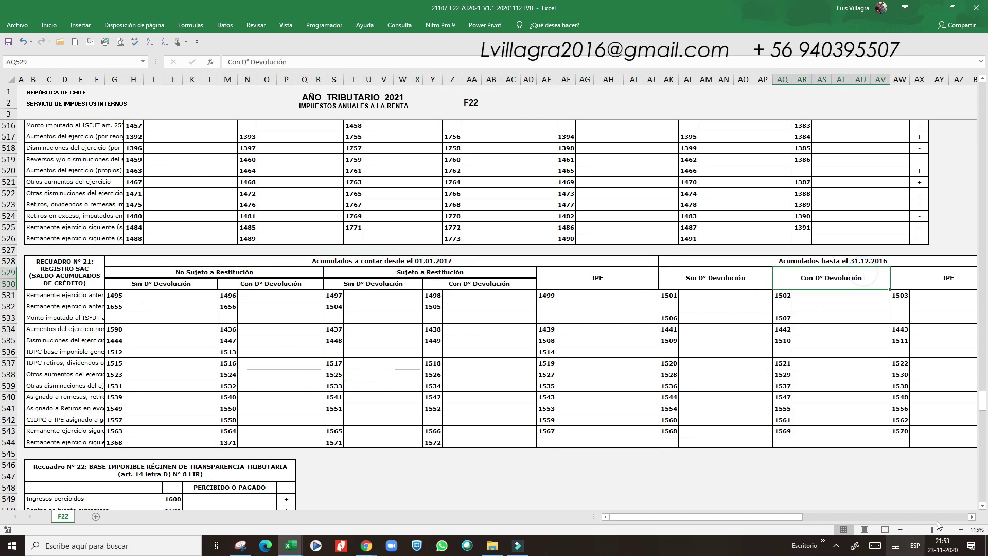
click(971, 517)
click(972, 517)
click(971, 517)
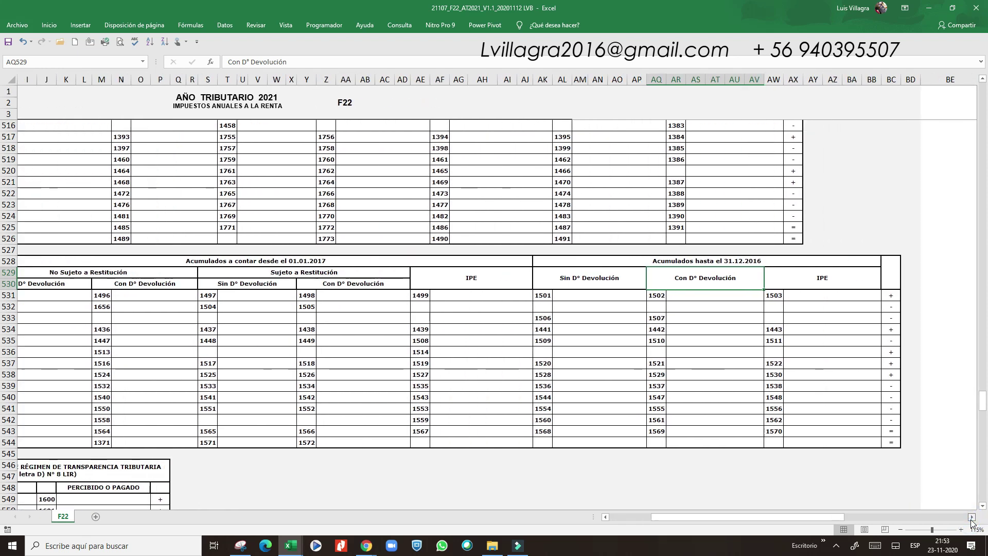
click(971, 517)
drag(829, 519, 58, 523)
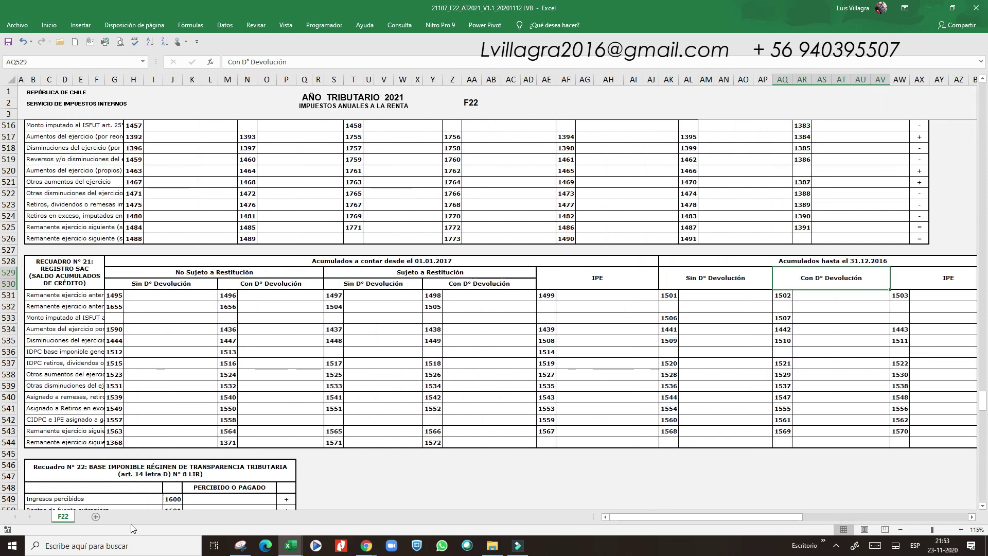
Step: Examine the income lines of Recuadro N° 22, the taxable base of the transparency regime under article 14 letra D) N° 8
click(982, 506)
click(982, 505)
click(982, 506)
click(982, 506)
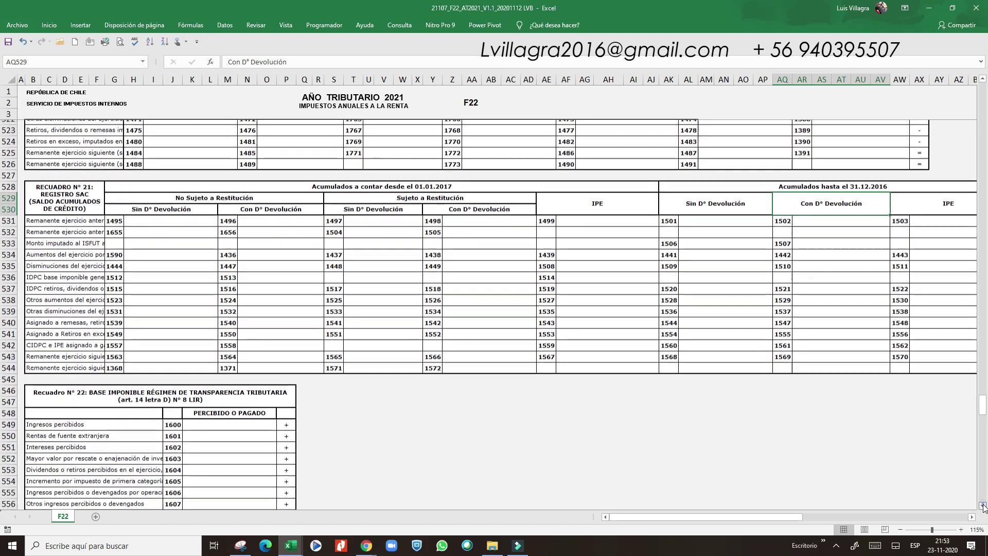
click(982, 505)
click(982, 506)
click(982, 506)
click(983, 506)
click(982, 506)
click(982, 505)
click(983, 506)
click(982, 505)
click(983, 506)
click(982, 505)
click(982, 506)
click(982, 506)
click(982, 505)
click(982, 505)
click(982, 506)
click(982, 506)
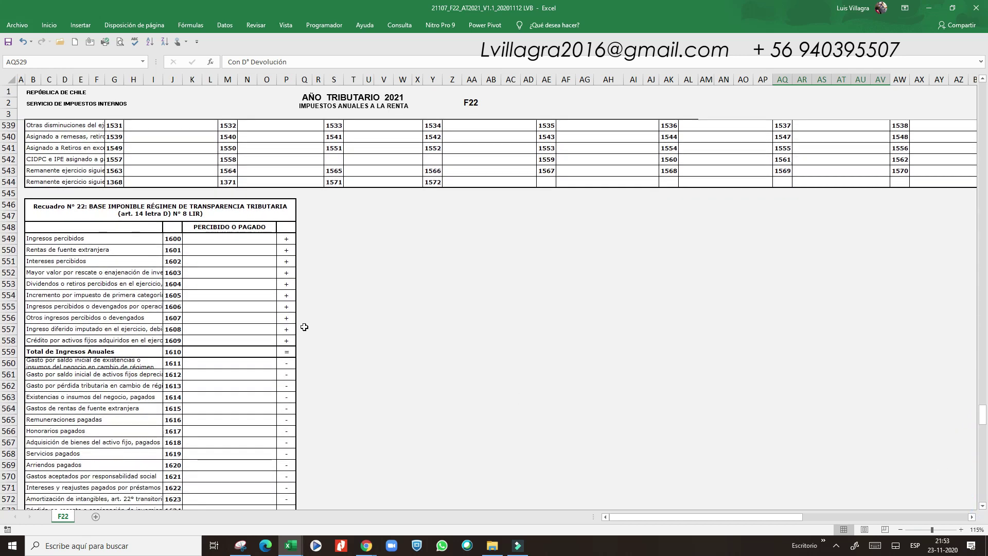
click(226, 228)
drag(217, 262, 217, 251)
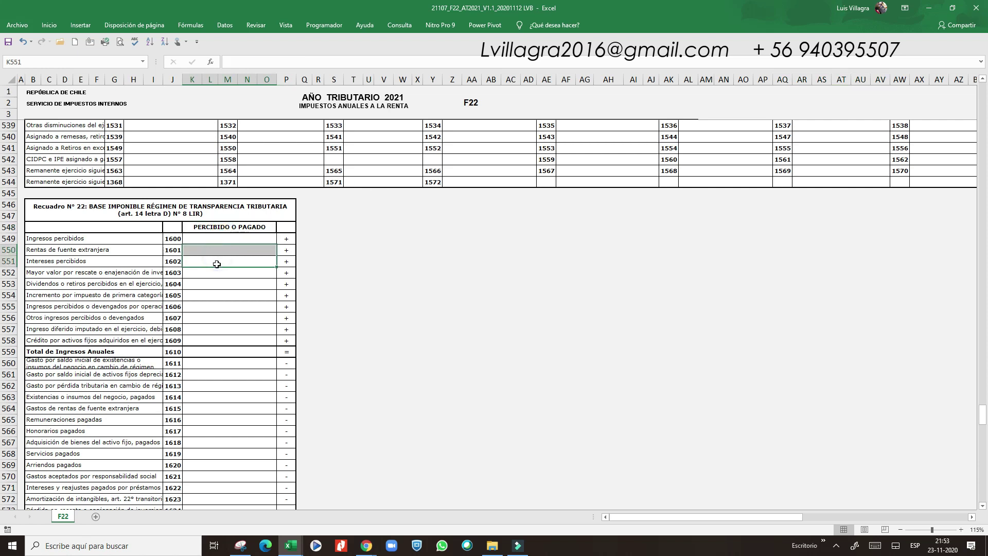
click(219, 306)
click(227, 318)
Step: Examine the expense lines of Recuadro N° 22, including paid fees, rents, inventories and the initial inventory balance on regime change
click(202, 431)
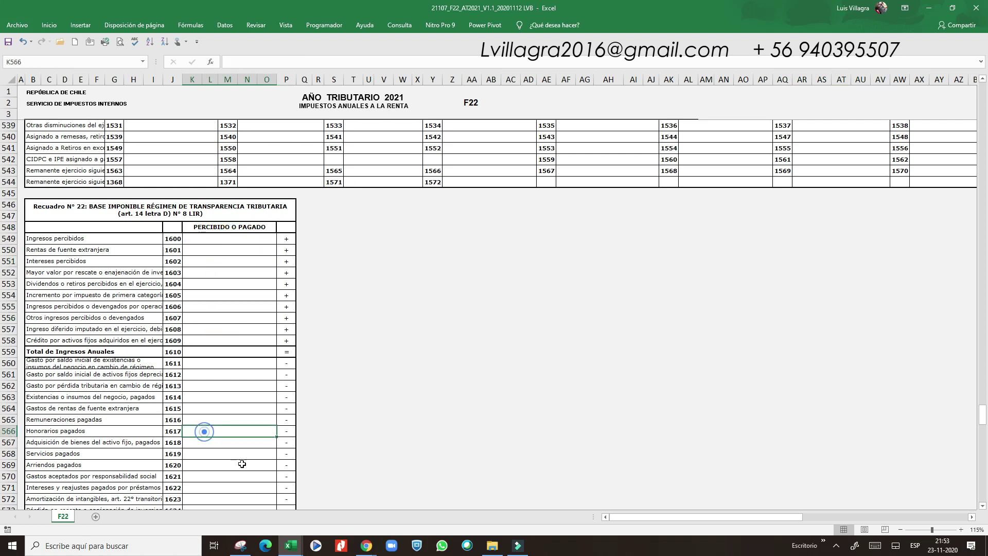
click(38, 422)
click(68, 466)
click(103, 398)
click(102, 363)
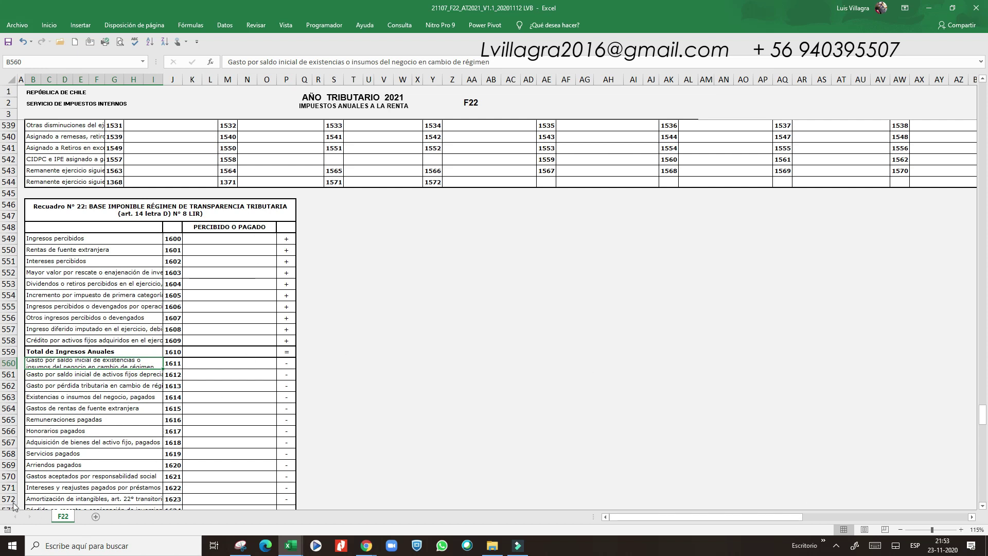
scroll(983, 507, down, 5)
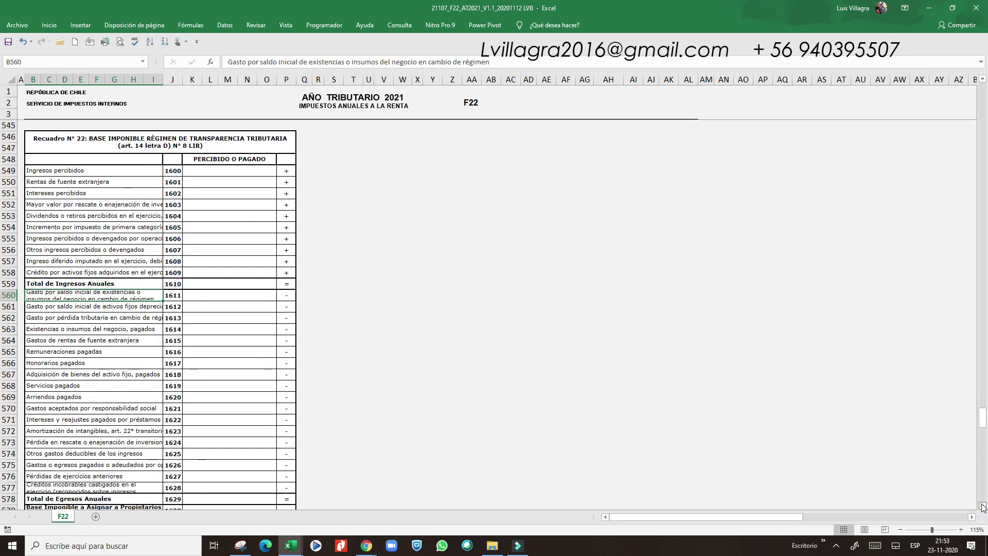
Step: Examine Recuadro N° 23 on the CPTS of the transparency regime and the taxpayer address section in Recuadro N° 0
scroll(983, 507, down, 3)
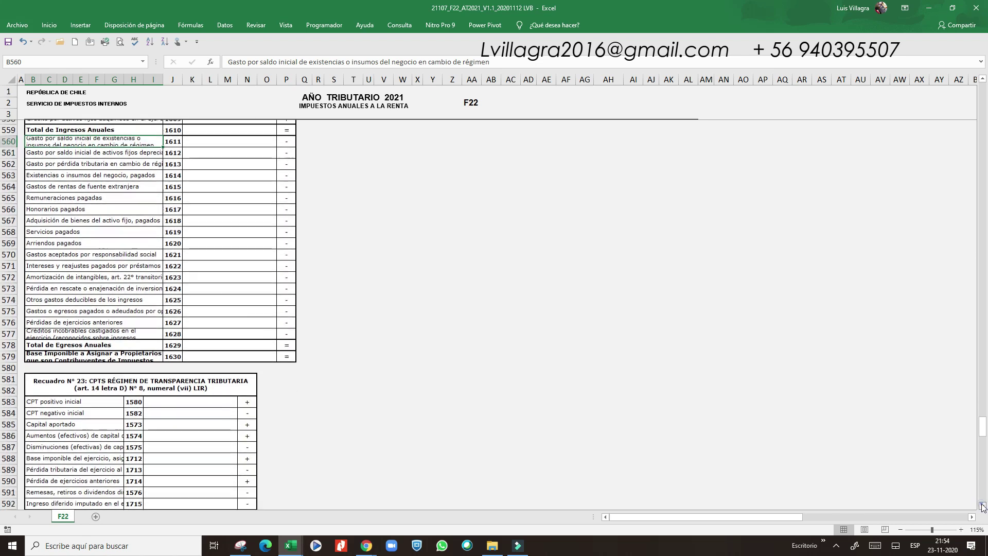
scroll(983, 507, down, 2)
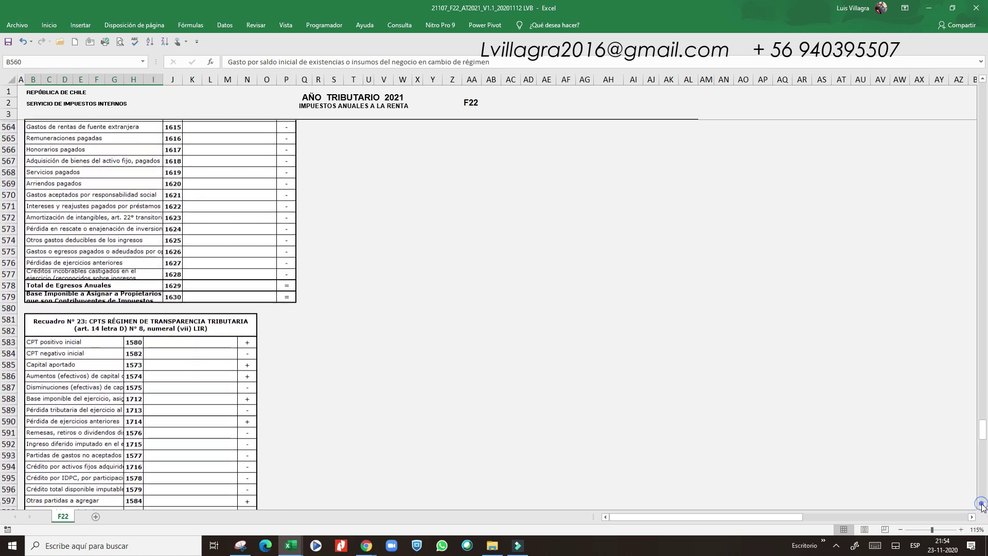
scroll(982, 507, down, 2)
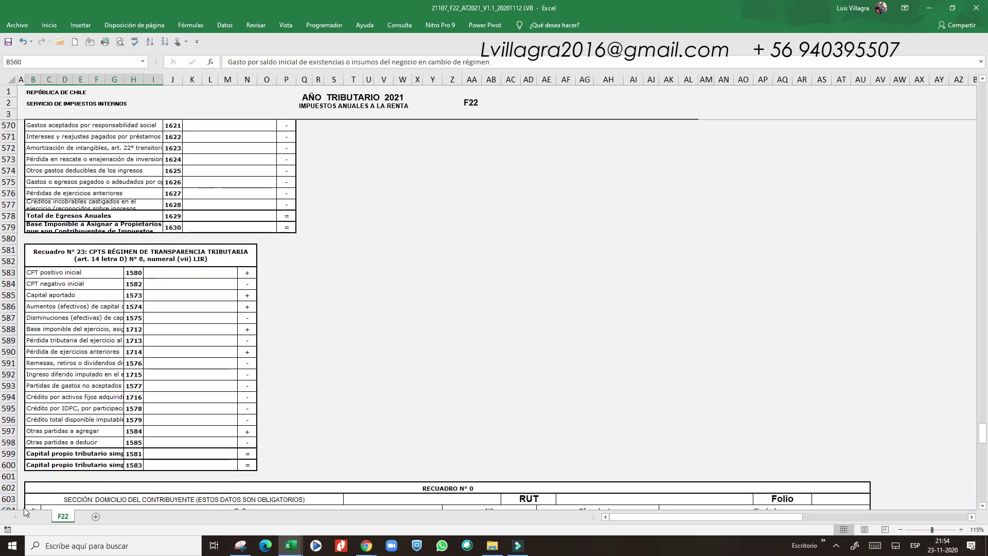
scroll(983, 511, down, 4)
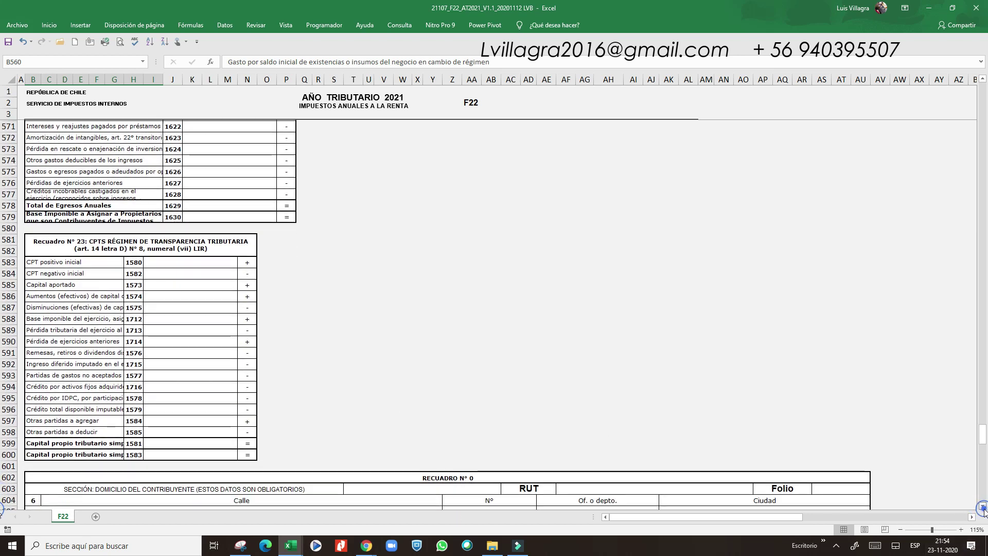
scroll(984, 511, down, 2)
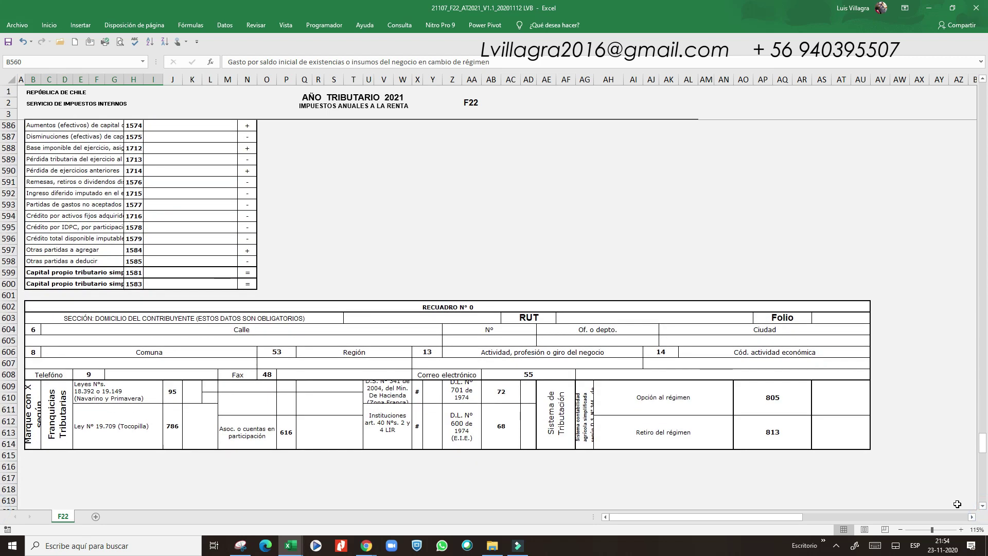
Step: Move the F22 sheet into the 14 A Plantilla Contable workbook, placing it before the F1926 sheet
scroll(391, 469, up, 20)
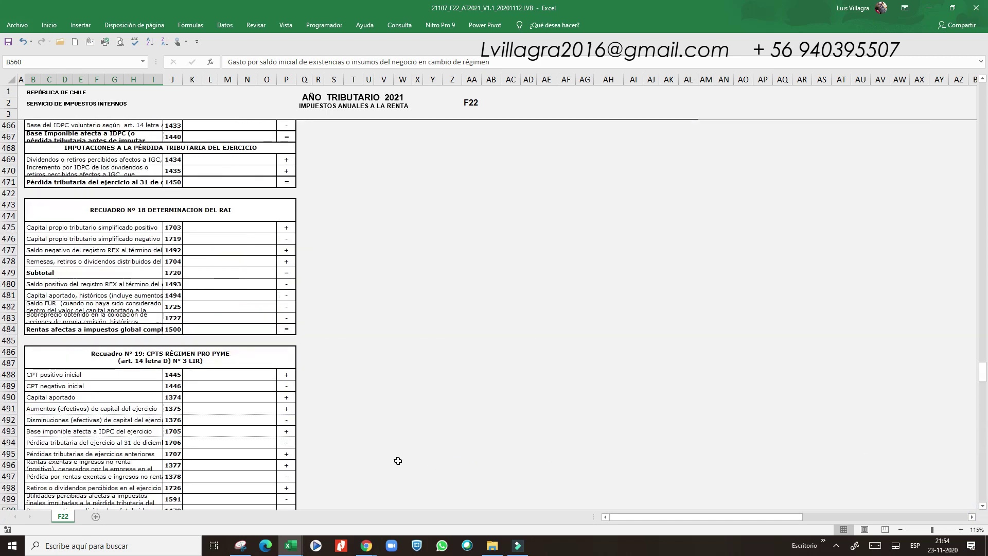
scroll(398, 461, up, 20)
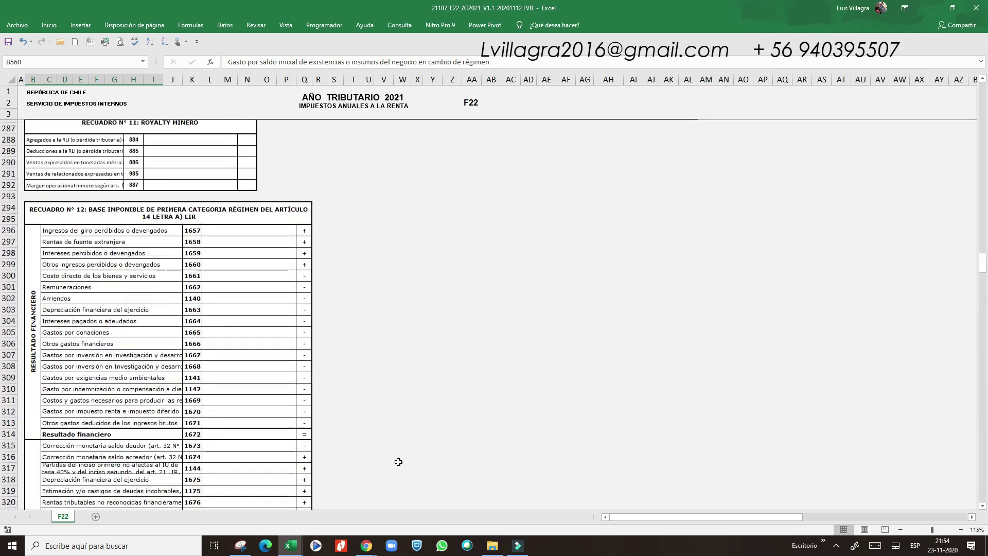
scroll(399, 462, up, 20)
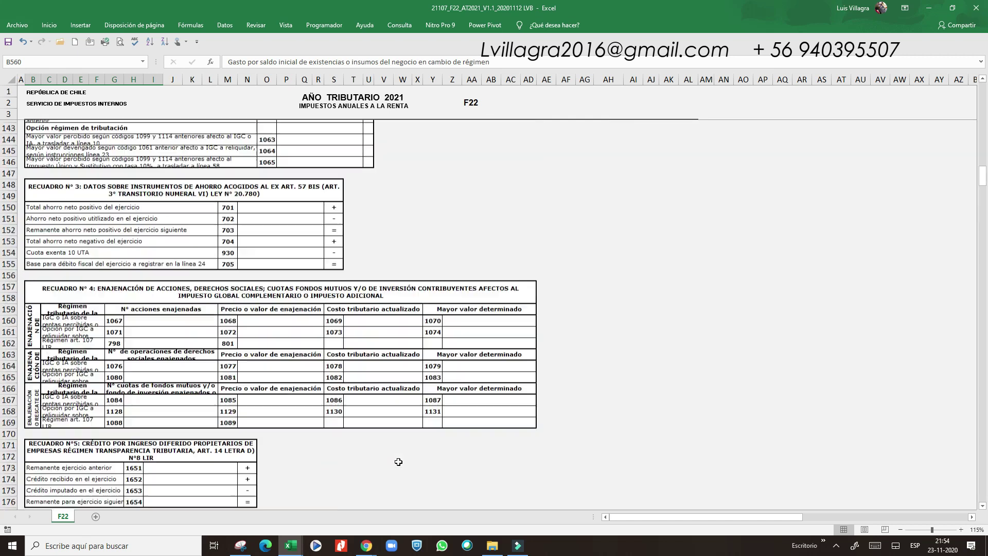
scroll(400, 464, up, 20)
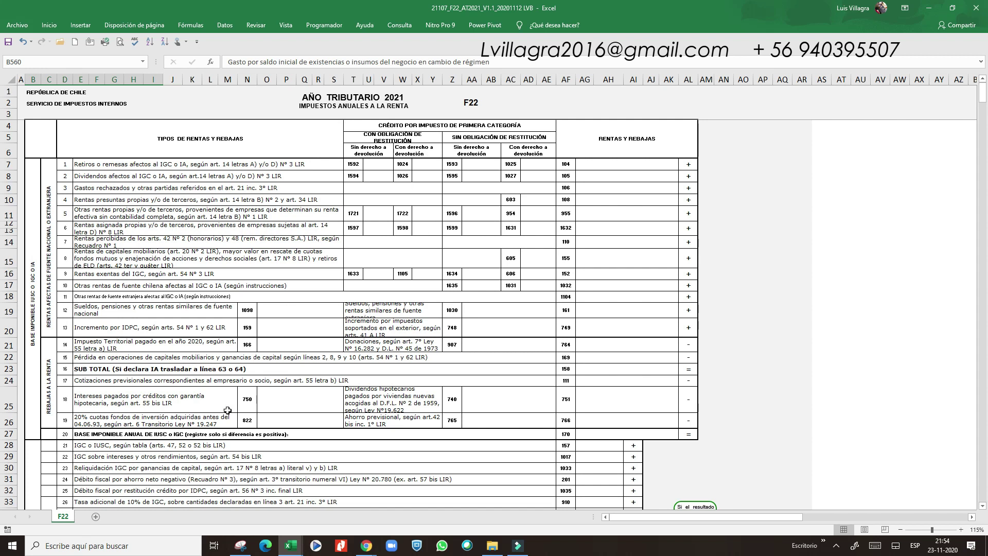
right_click(57, 519)
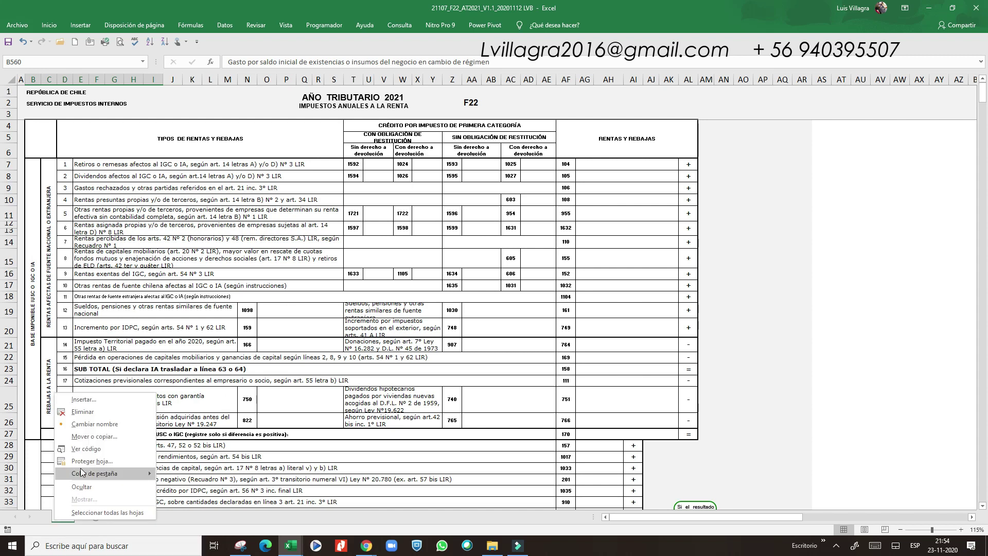
click(95, 436)
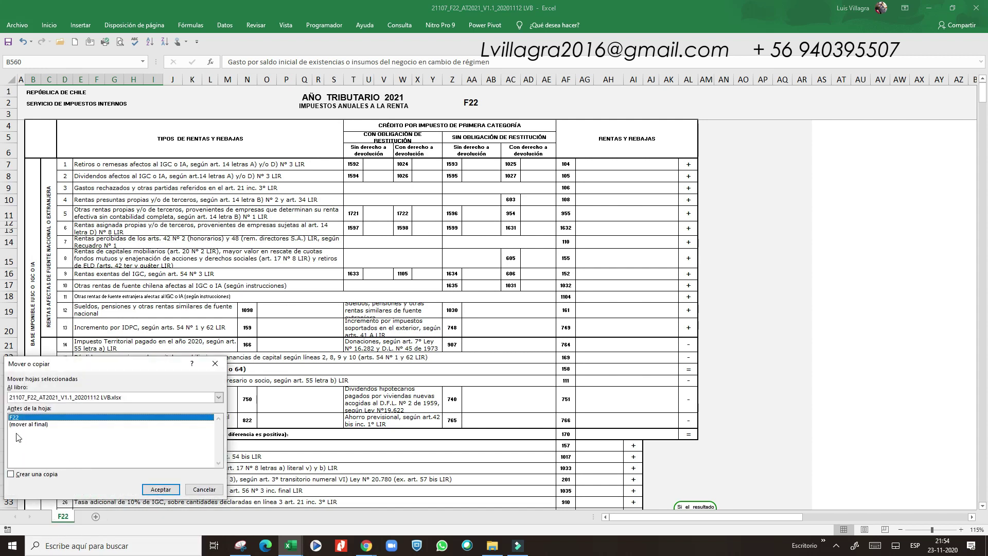
click(32, 400)
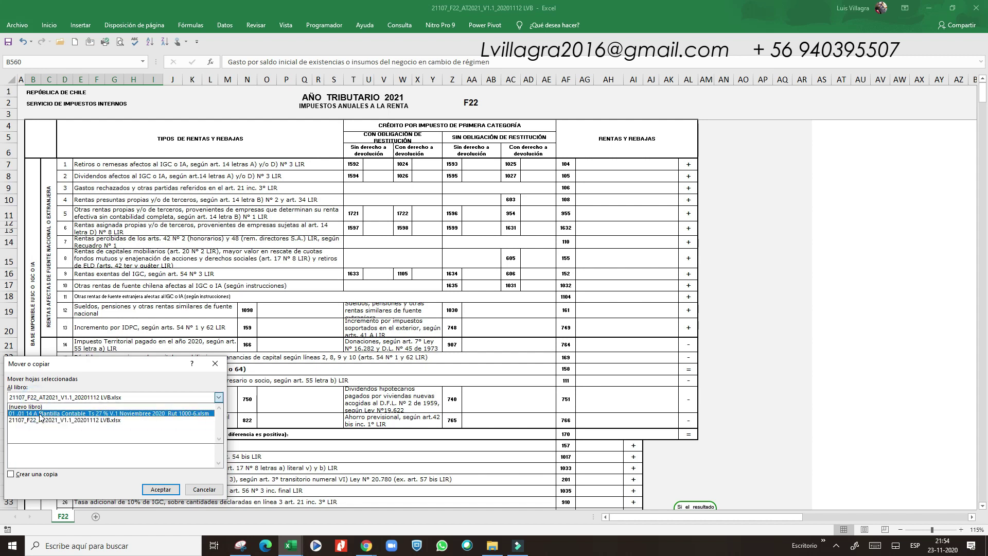
click(41, 417)
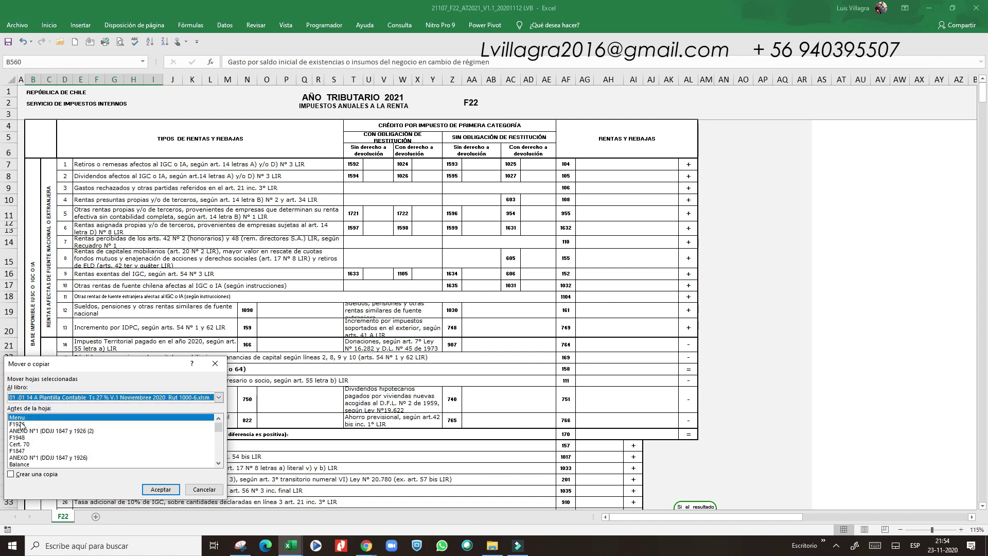
click(20, 424)
click(160, 490)
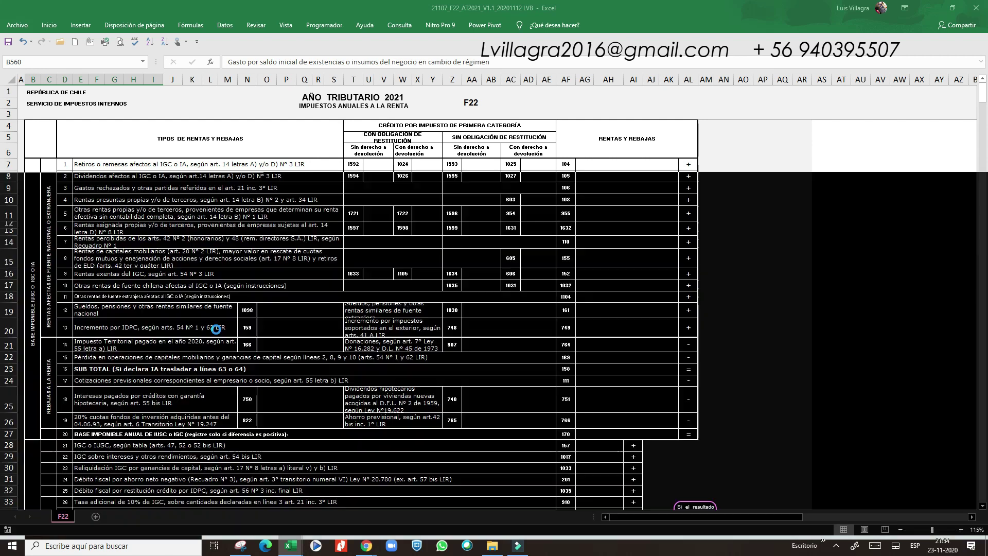
click(484, 297)
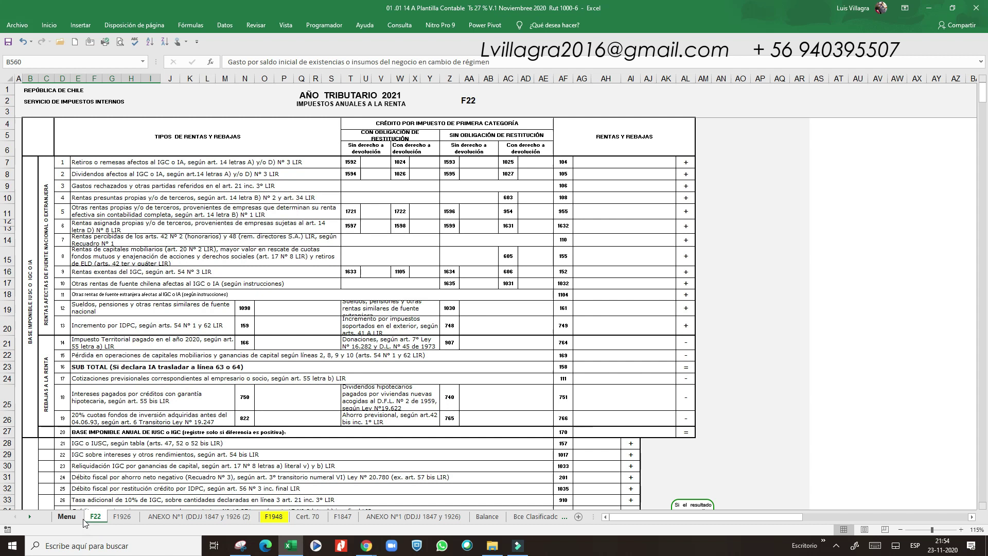
Step: Look at the template's Menu sheet and return to the F22 sheet
right_click(66, 516)
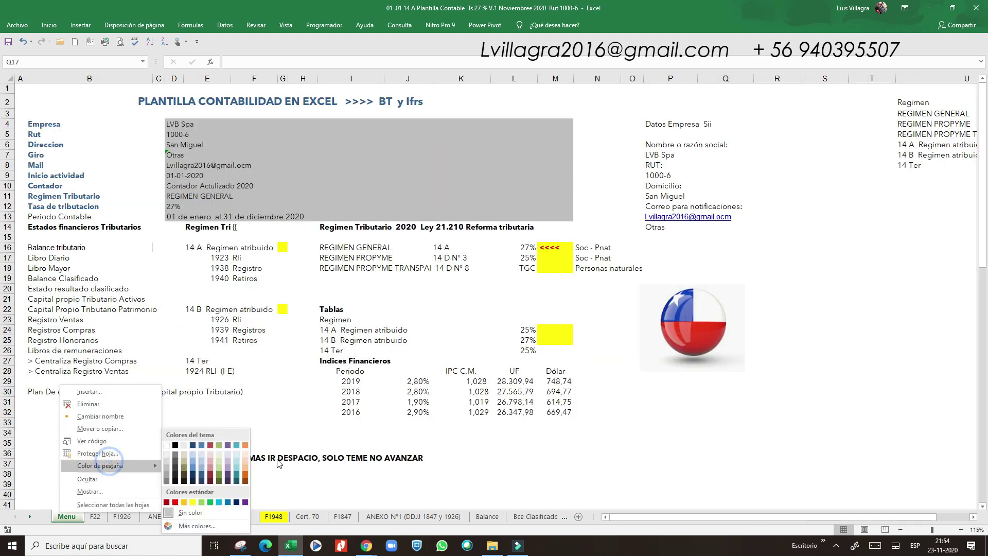
click(293, 435)
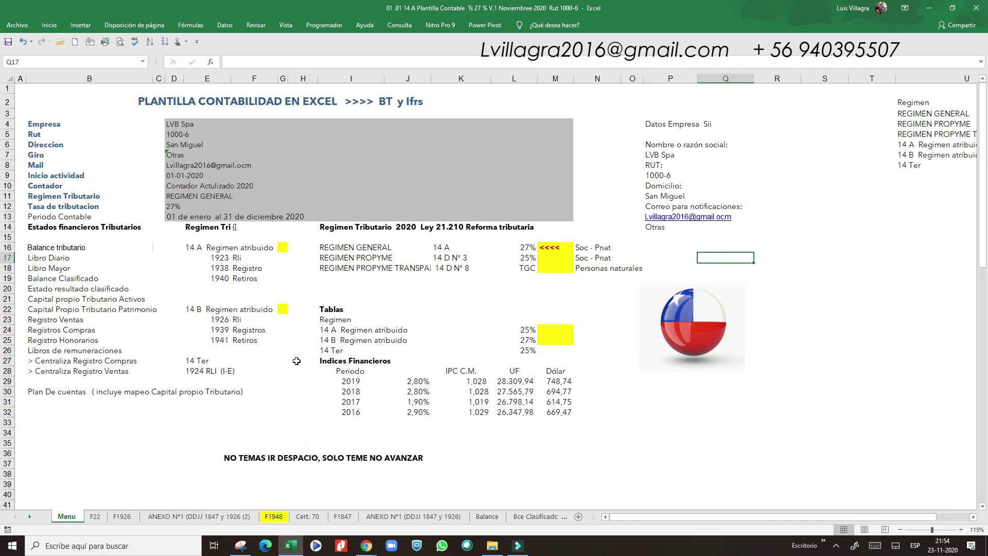
click(94, 516)
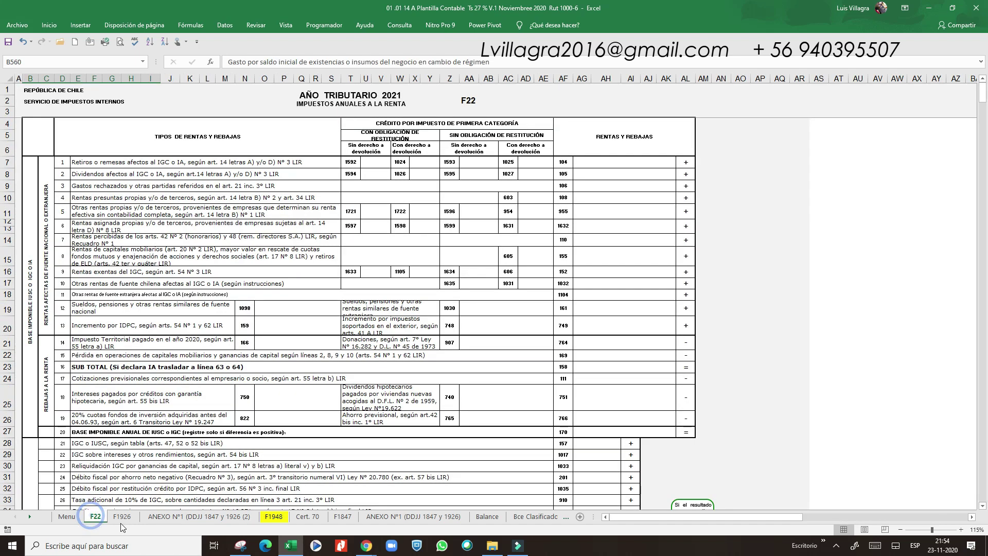
Step: Review the sworn declaration and certificate sheets F1926, F1948, Cert. 70 and F1847 in the template
click(122, 516)
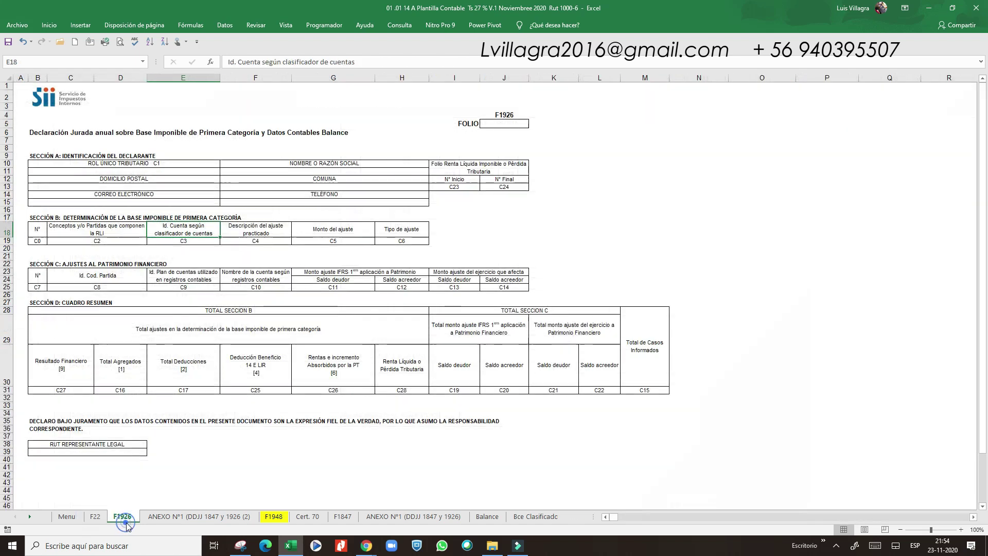
click(273, 516)
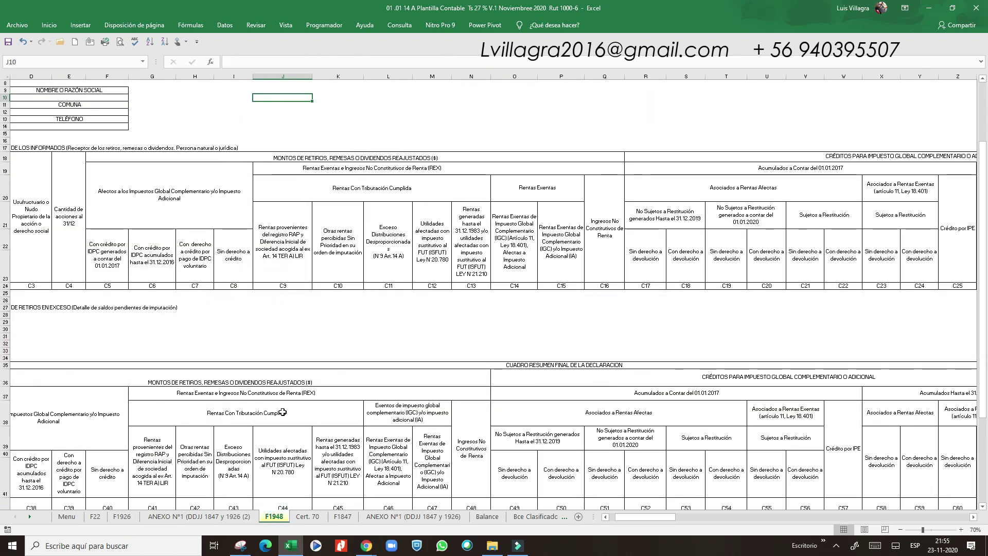
scroll(282, 412, up, 3)
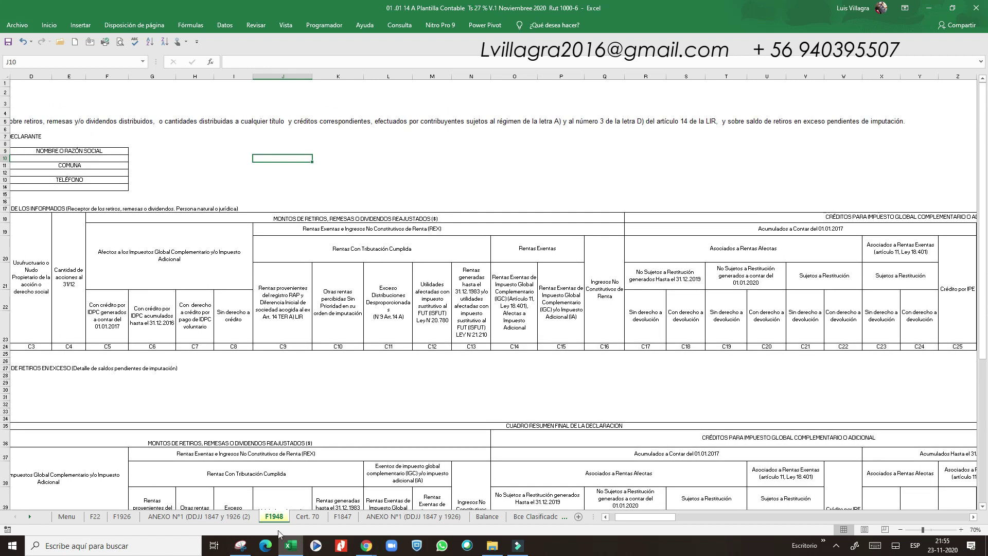
click(307, 516)
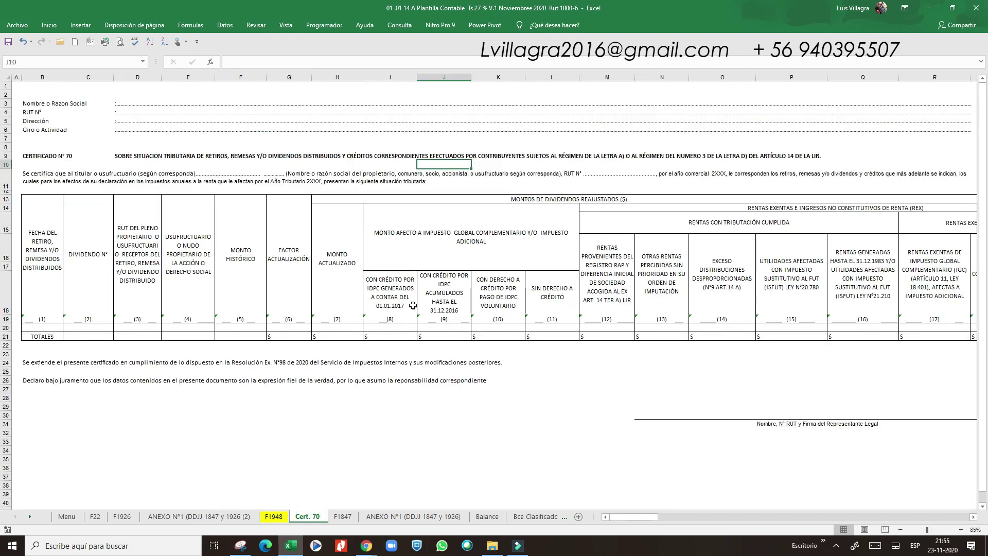
click(347, 521)
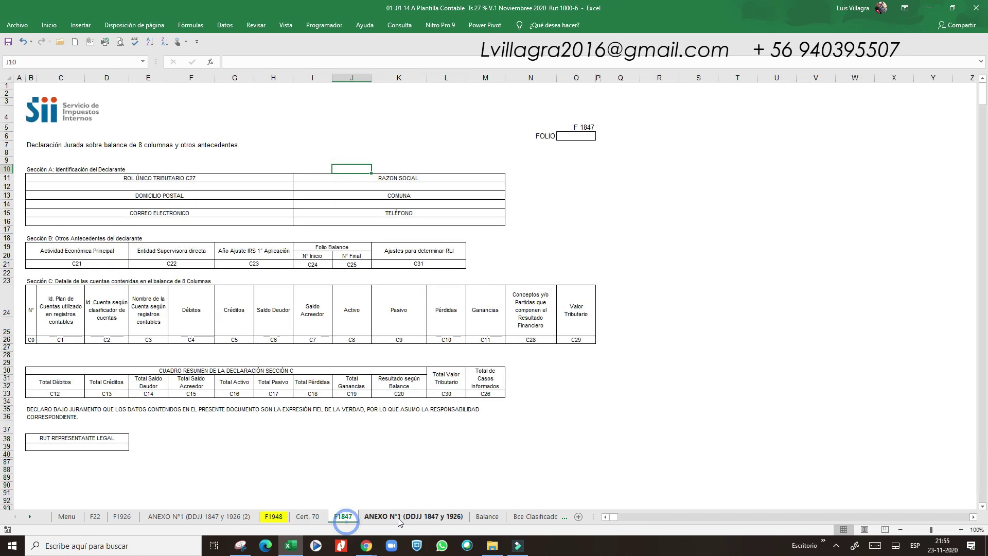
Step: Review the ANEXO N°1 (DDJJ 1847 y 1926), Balance, Bce Clasificado Ifrs and Estado Resultado sheets
click(413, 516)
click(482, 516)
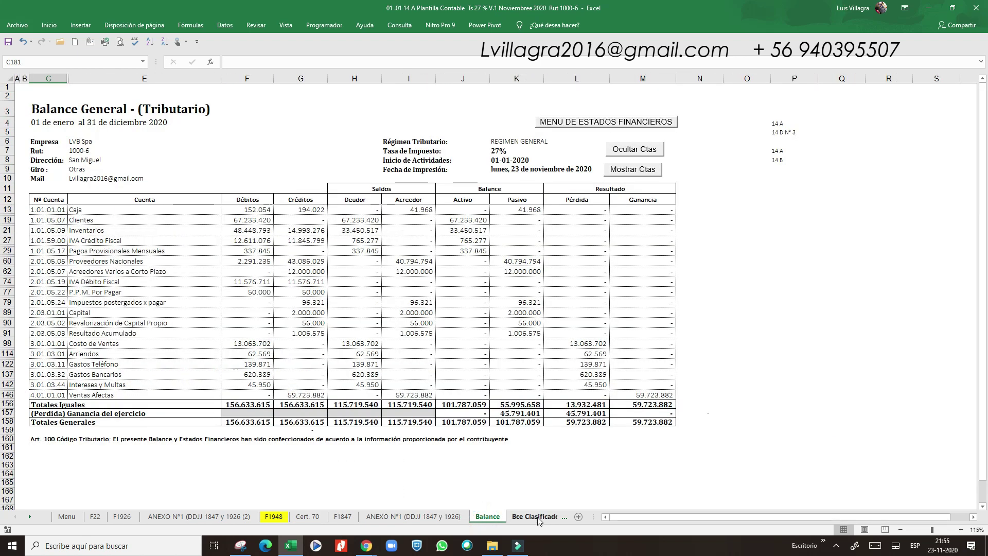
click(547, 519)
click(551, 518)
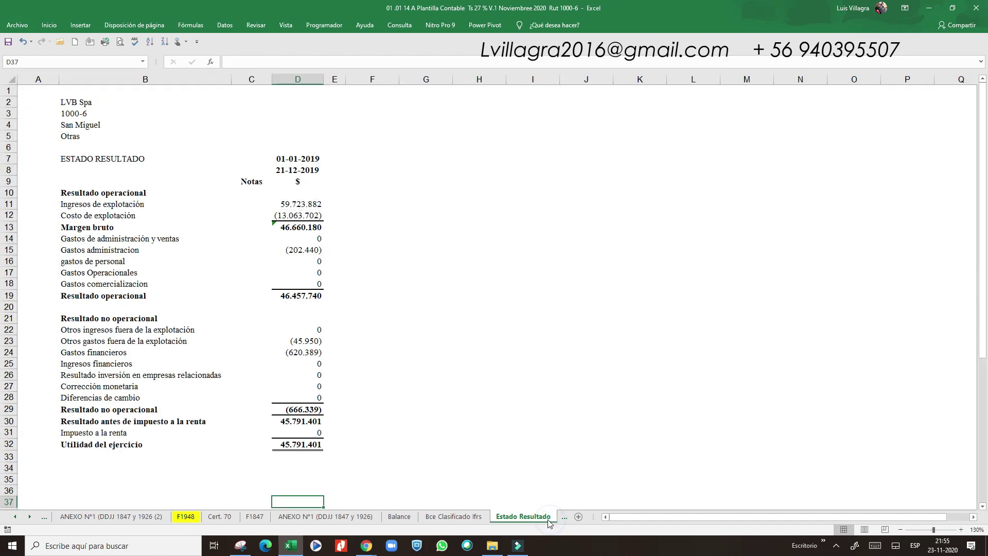
Step: Review the EEFF Clasificados, Propyme (Art 14 letra A LIR), Flujo efecivo y equiv and I-E sheets
click(547, 519)
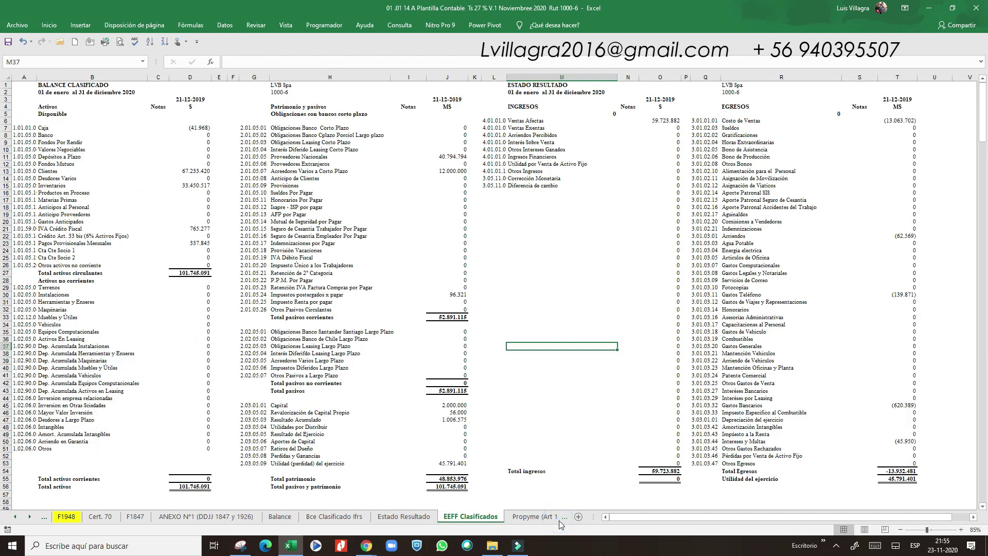
click(534, 515)
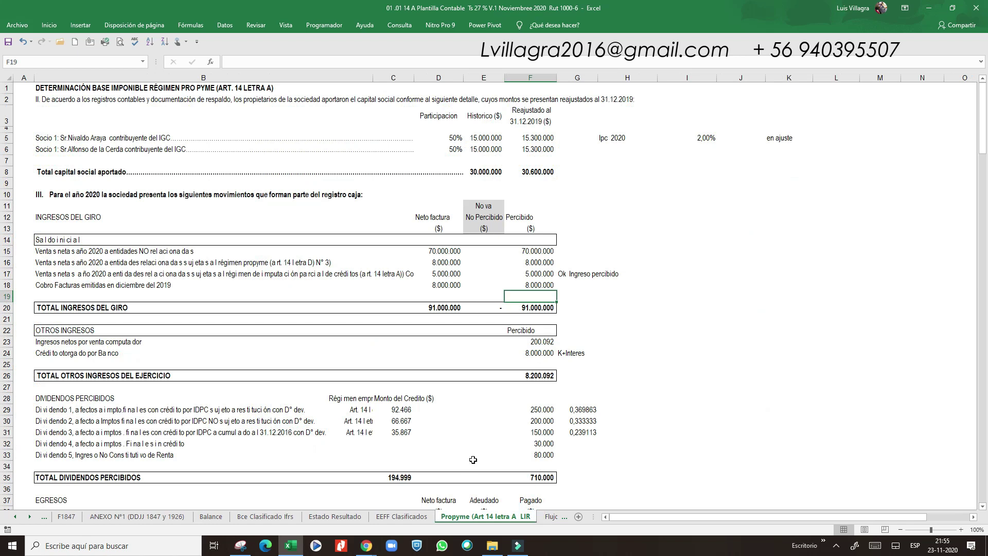
click(551, 517)
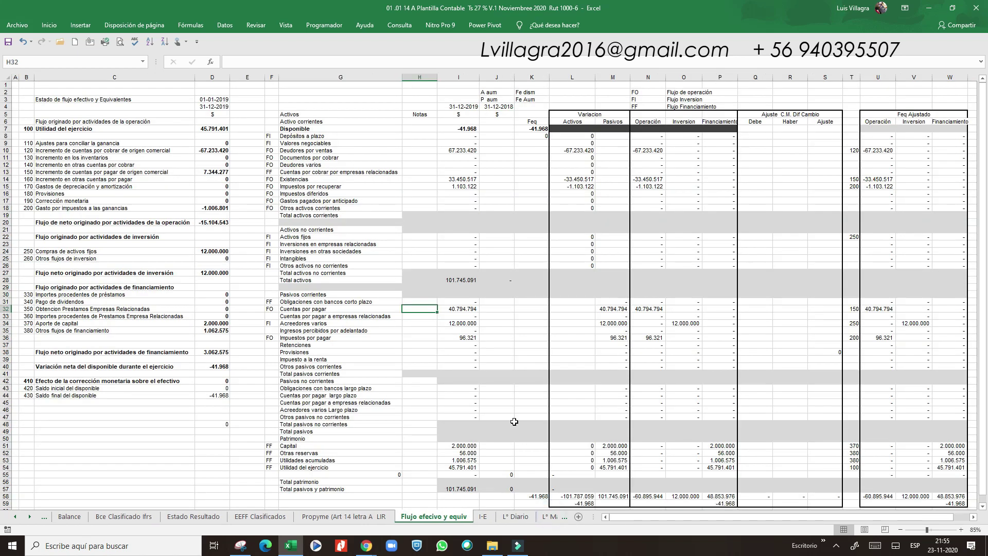
click(483, 516)
Step: Look at the L° Diario sheet and refresh the ledger pivot table in the L° Mayor sheet
click(530, 518)
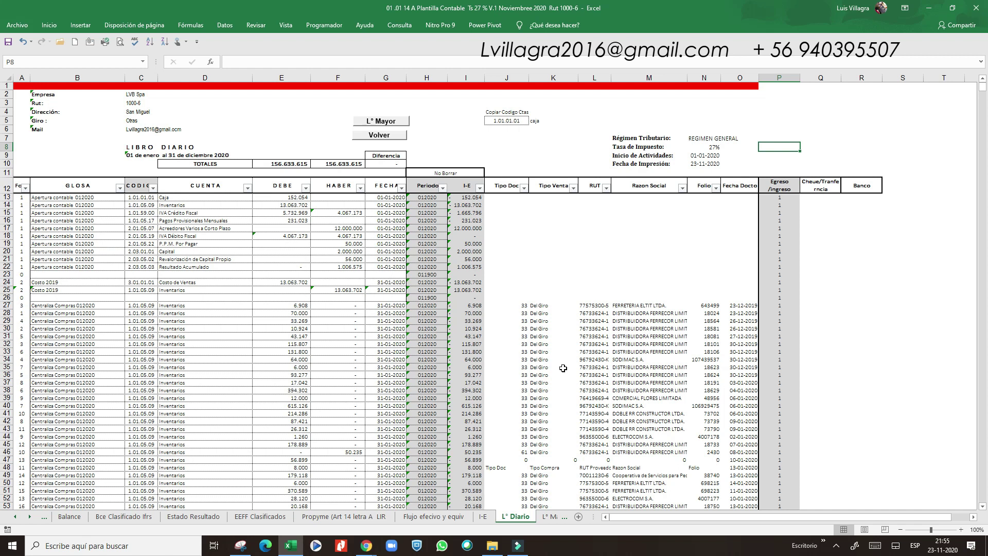
click(549, 517)
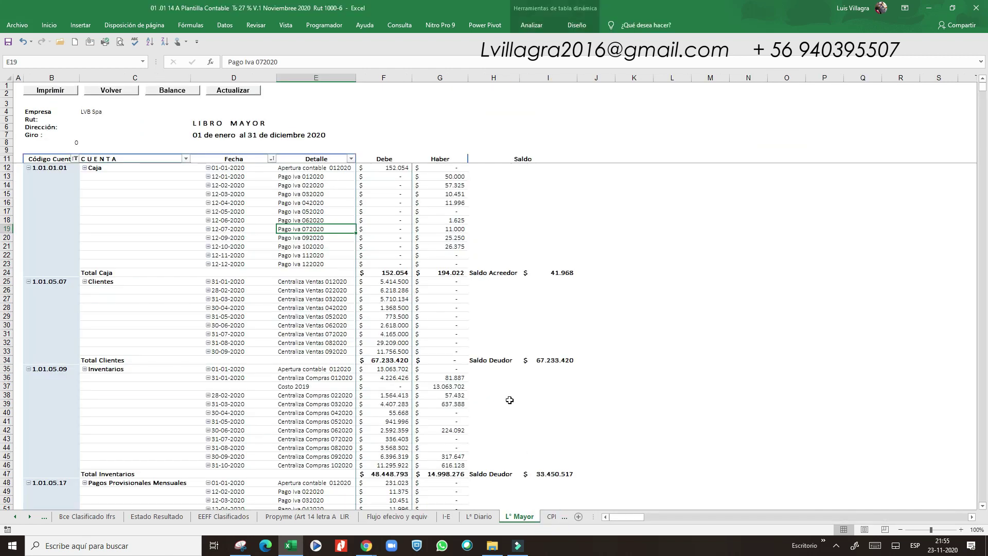
right_click(319, 246)
click(361, 282)
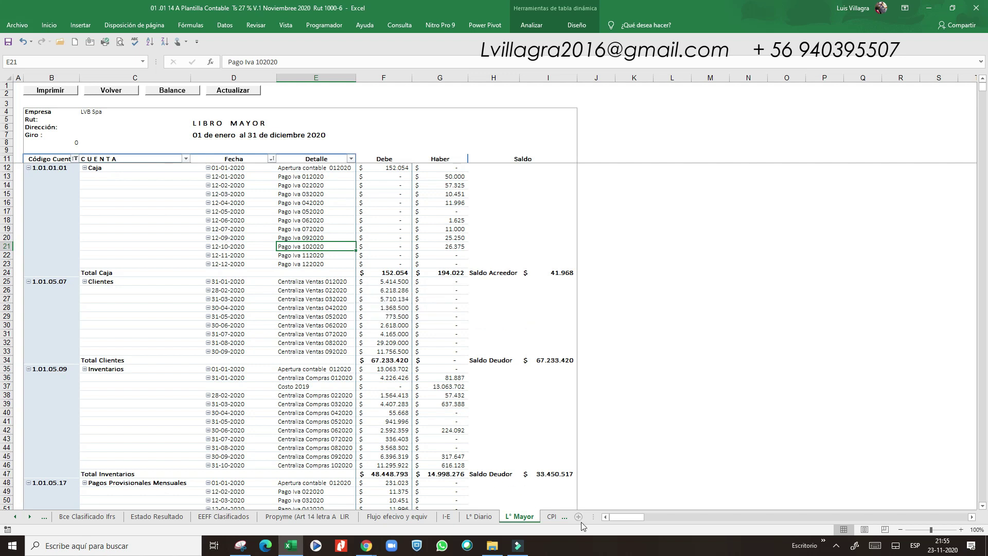
Step: Review both equity determination methods in the CPI SII sheet, then the Plan de Cuentas and Asiento de apertura sheets
click(550, 517)
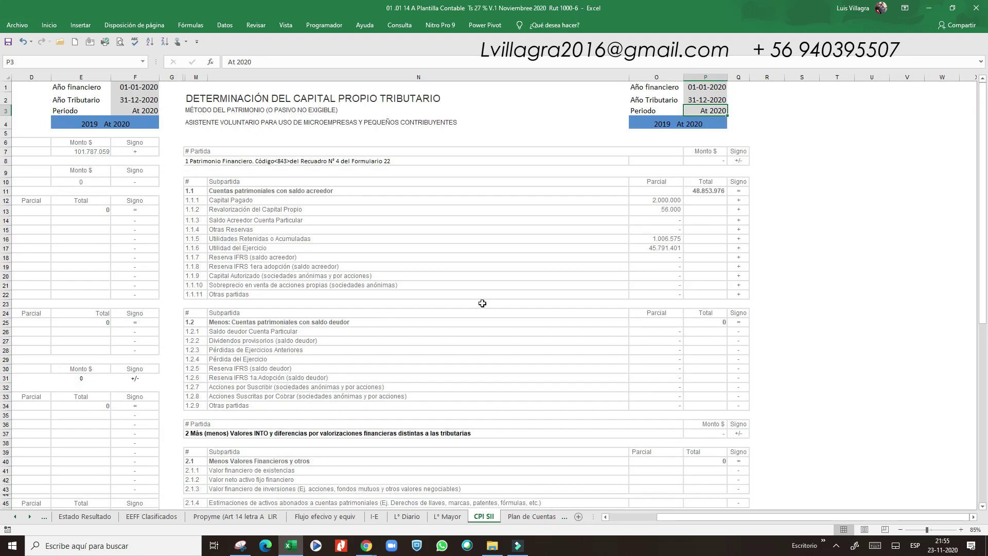
scroll(738, 519, left, 2)
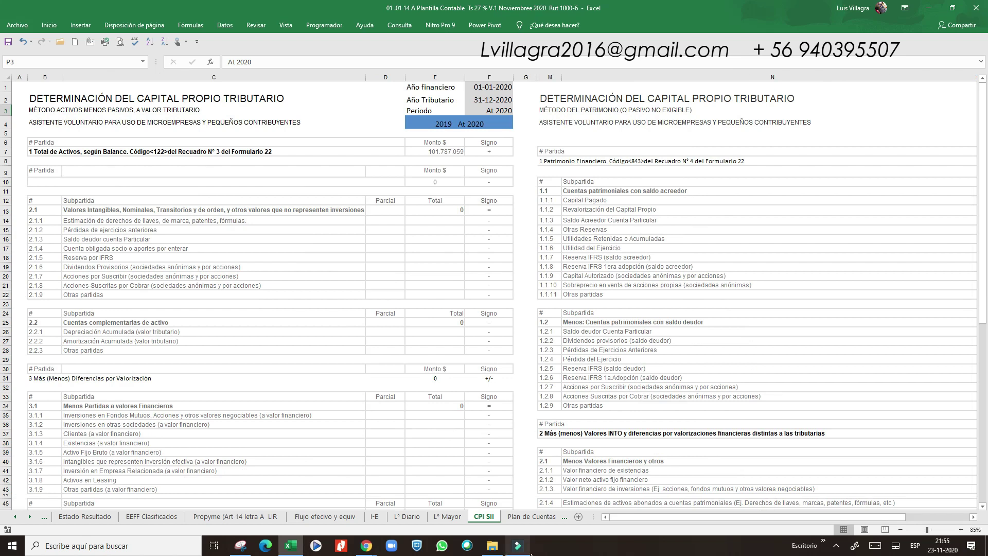
click(517, 516)
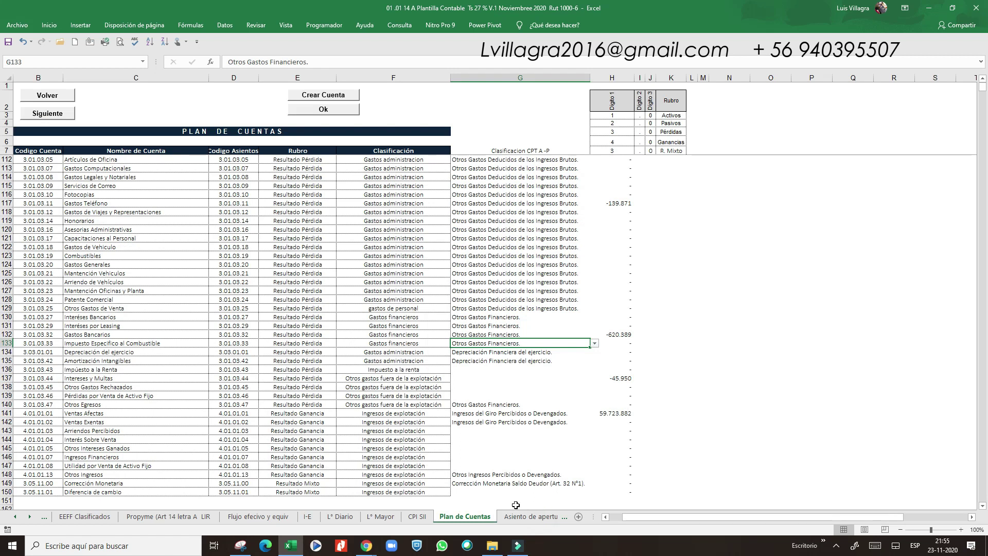
click(524, 517)
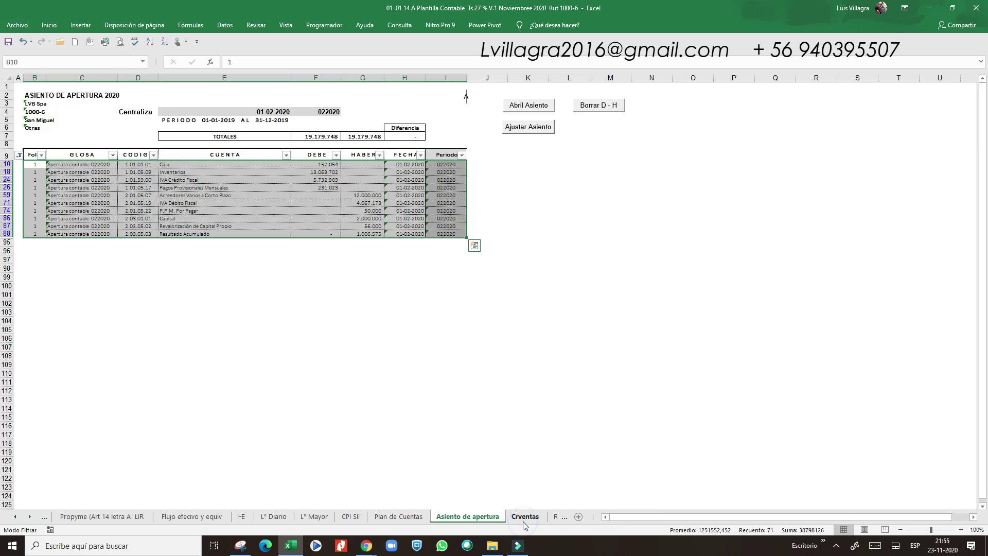
Step: Review the sales and purchase register sheets Crventas, Rvtas, Crcompras and Rcompras
click(530, 517)
click(557, 515)
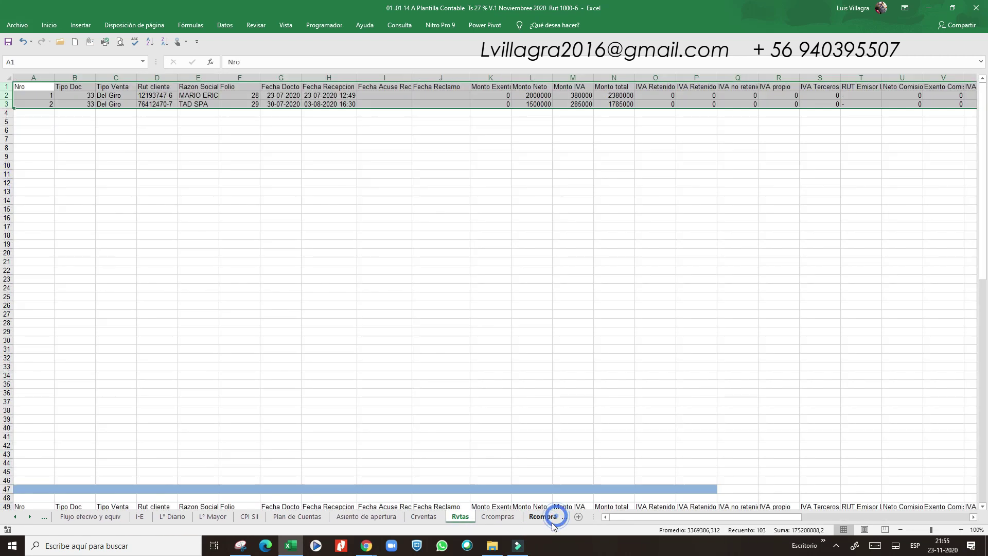
click(501, 516)
click(532, 517)
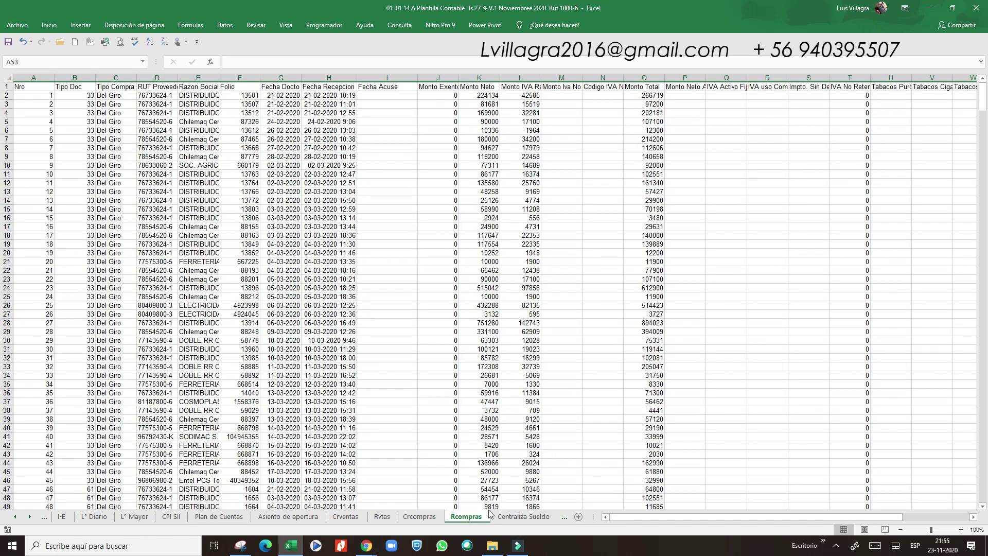
Step: Return to the template's Menu sheet and save the workbook
click(15, 520)
click(16, 520)
click(15, 520)
click(15, 519)
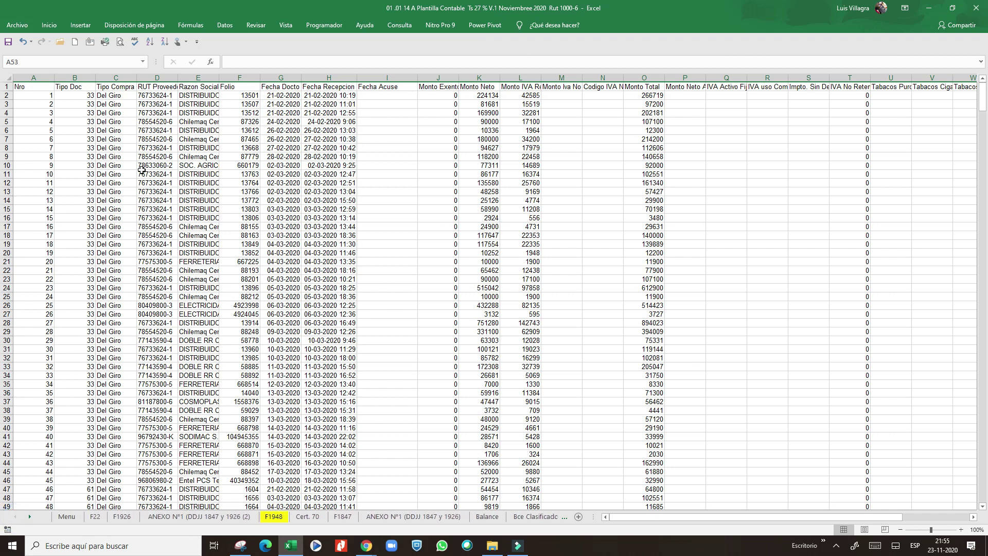
click(67, 516)
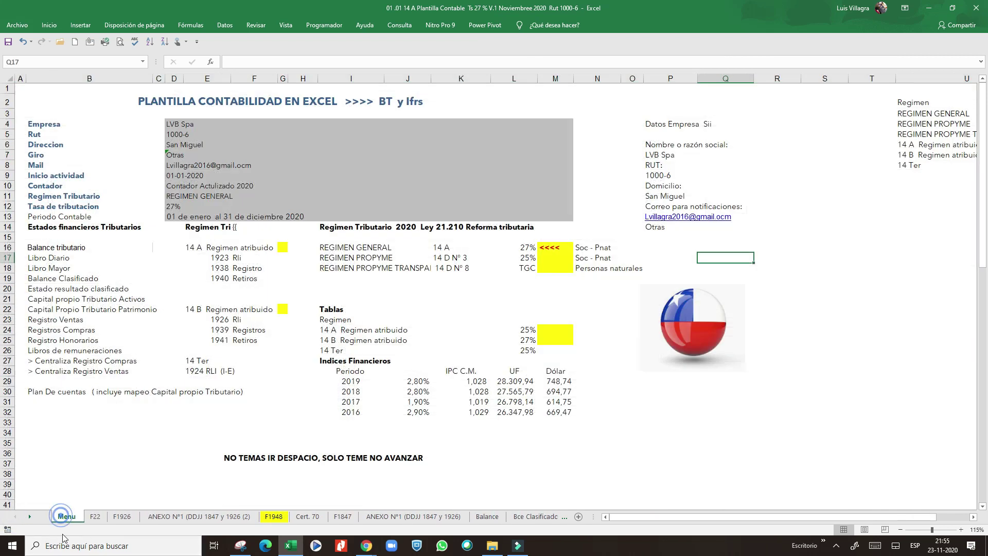
click(8, 44)
click(836, 547)
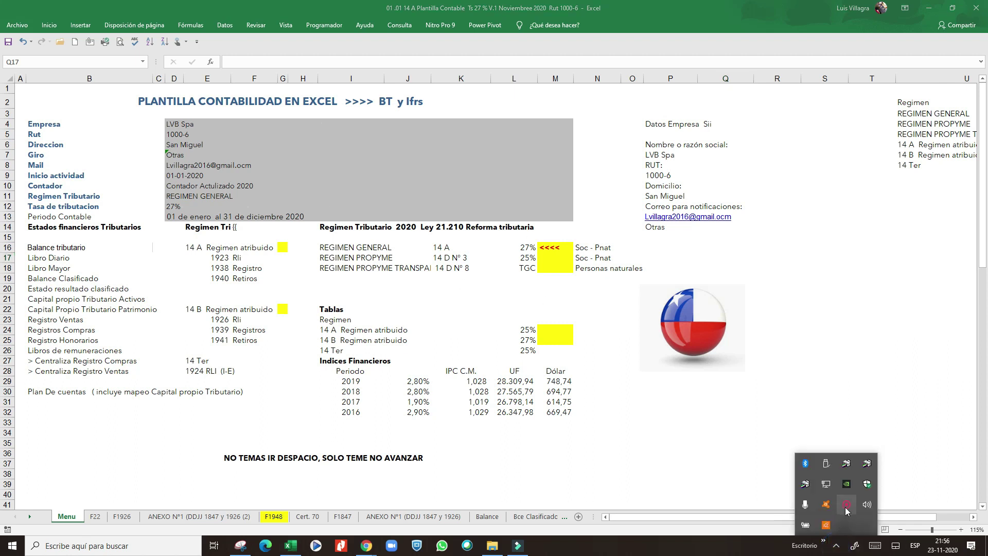